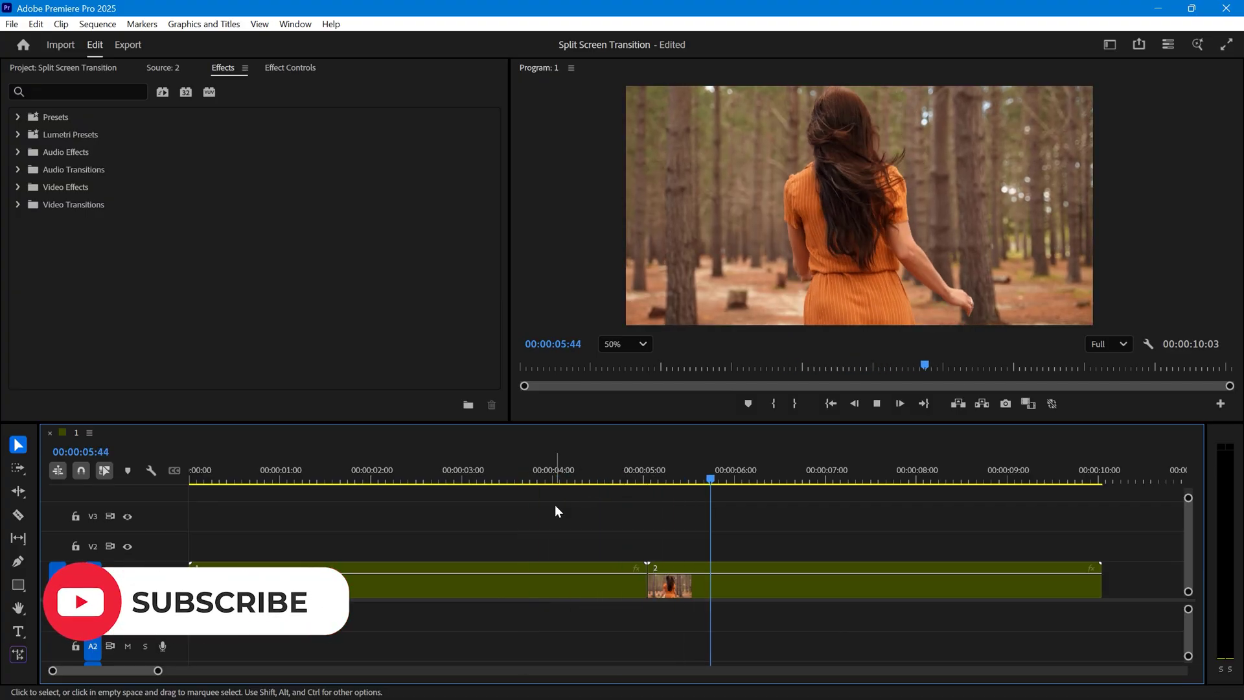
Step: Split clip 1 at 00:00:03:59 and duplicate its tail piece onto V2 above it
key(space)
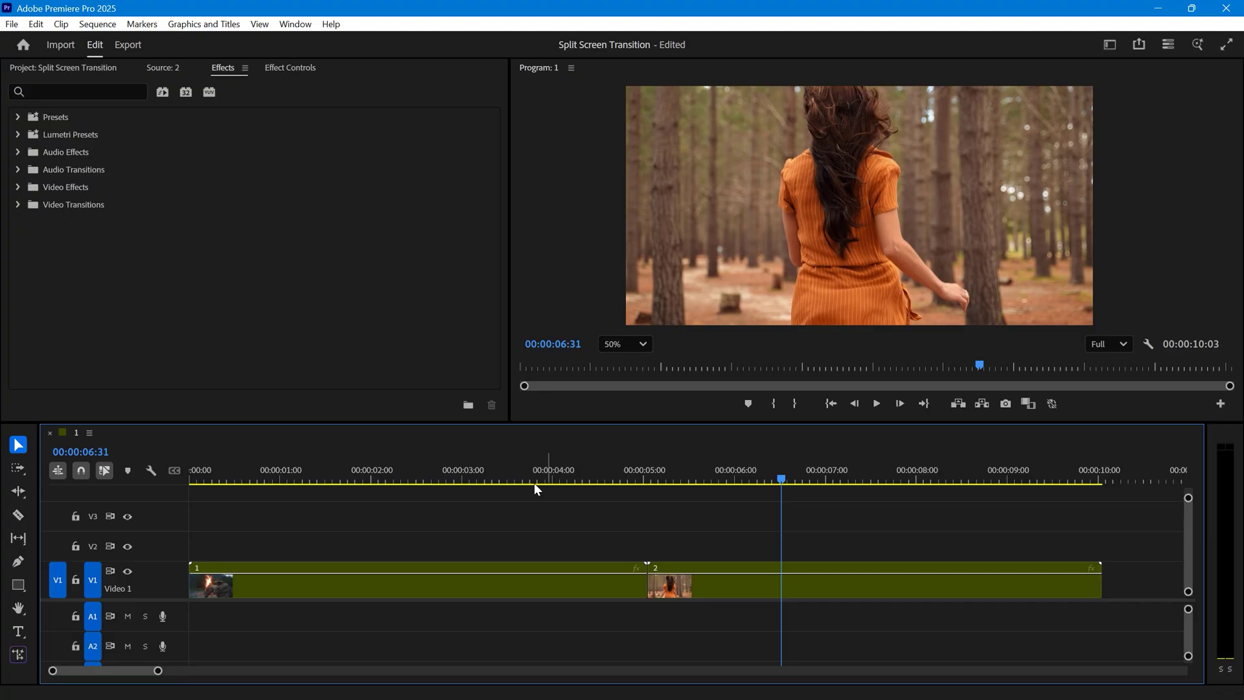
click(554, 480)
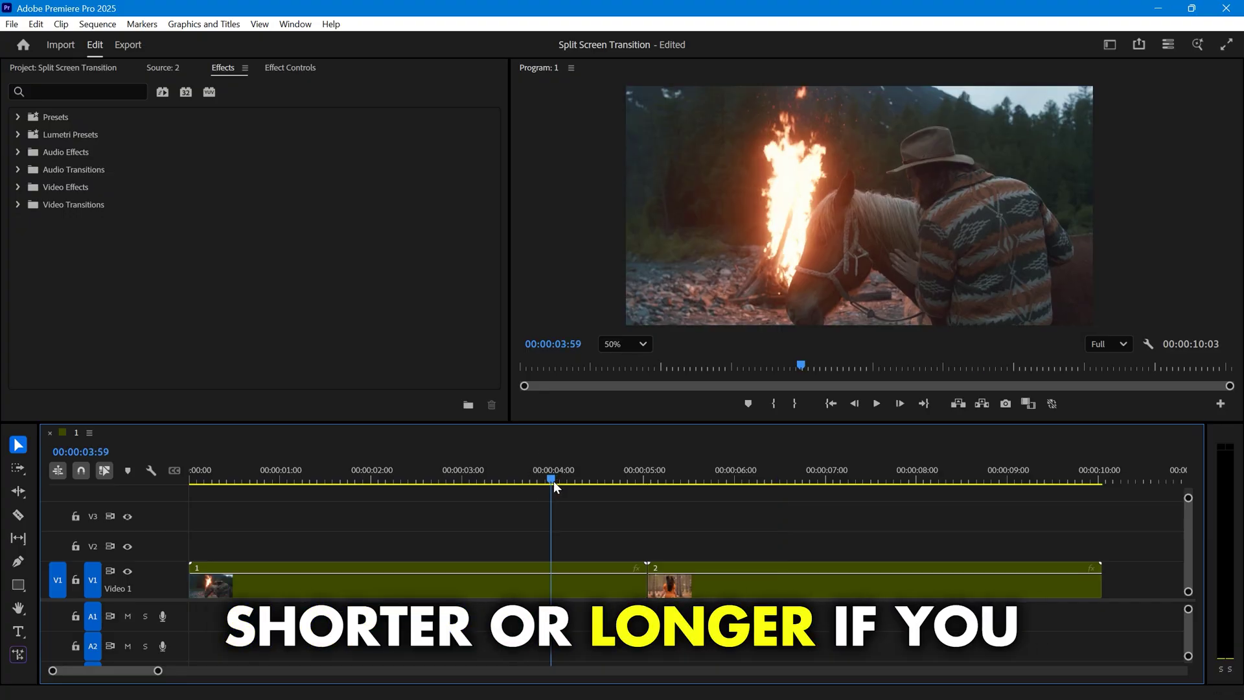
key(ctrl+k)
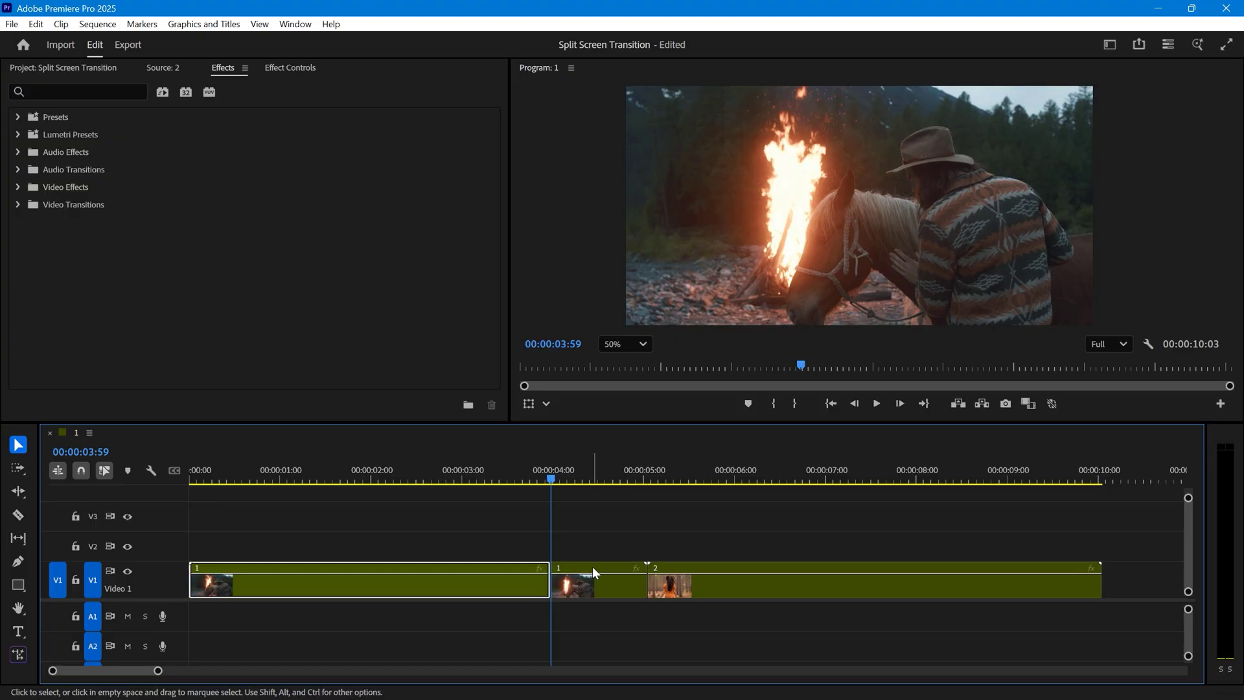
drag(592, 566, 599, 538)
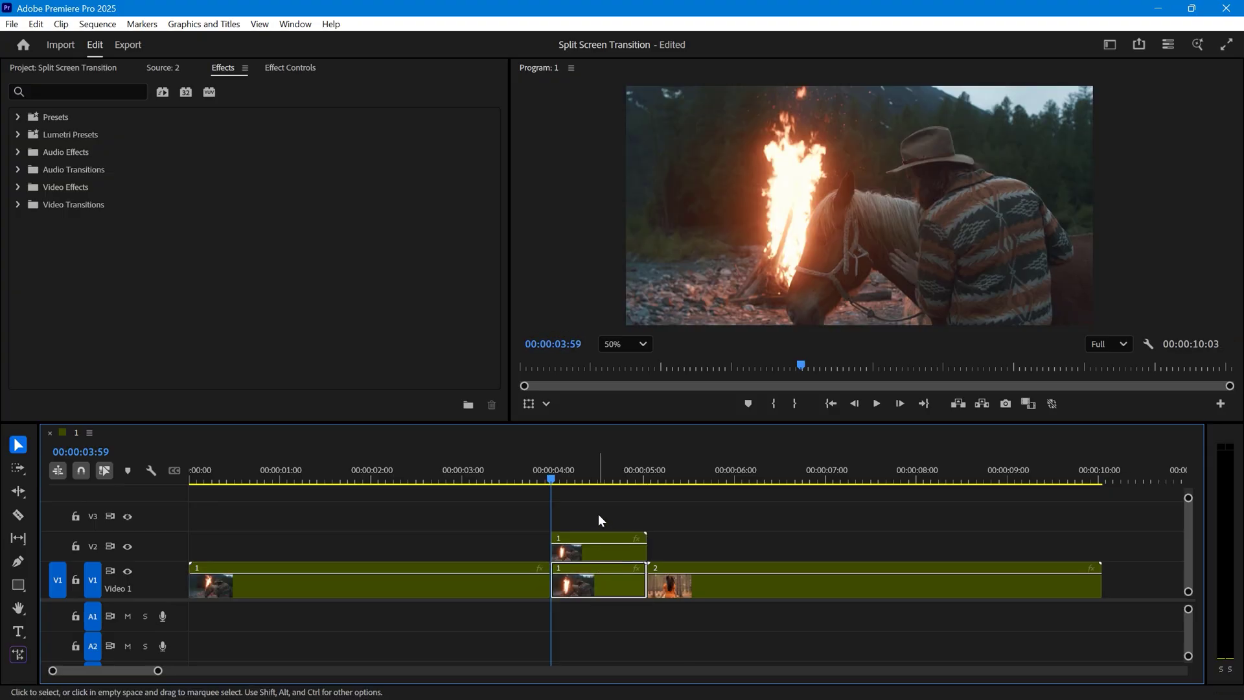
key(=)
click(596, 551)
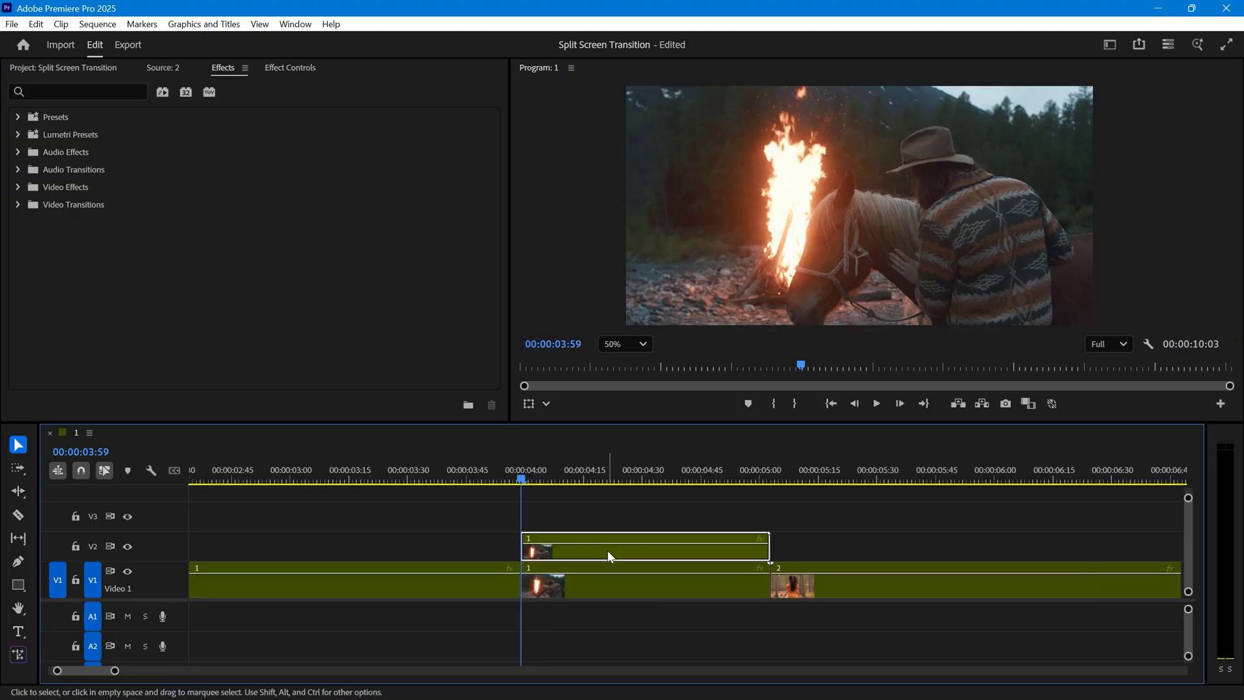
Step: Draw a diagonal opacity pen mask on the V2 clip from bottom-left to top-right
click(289, 68)
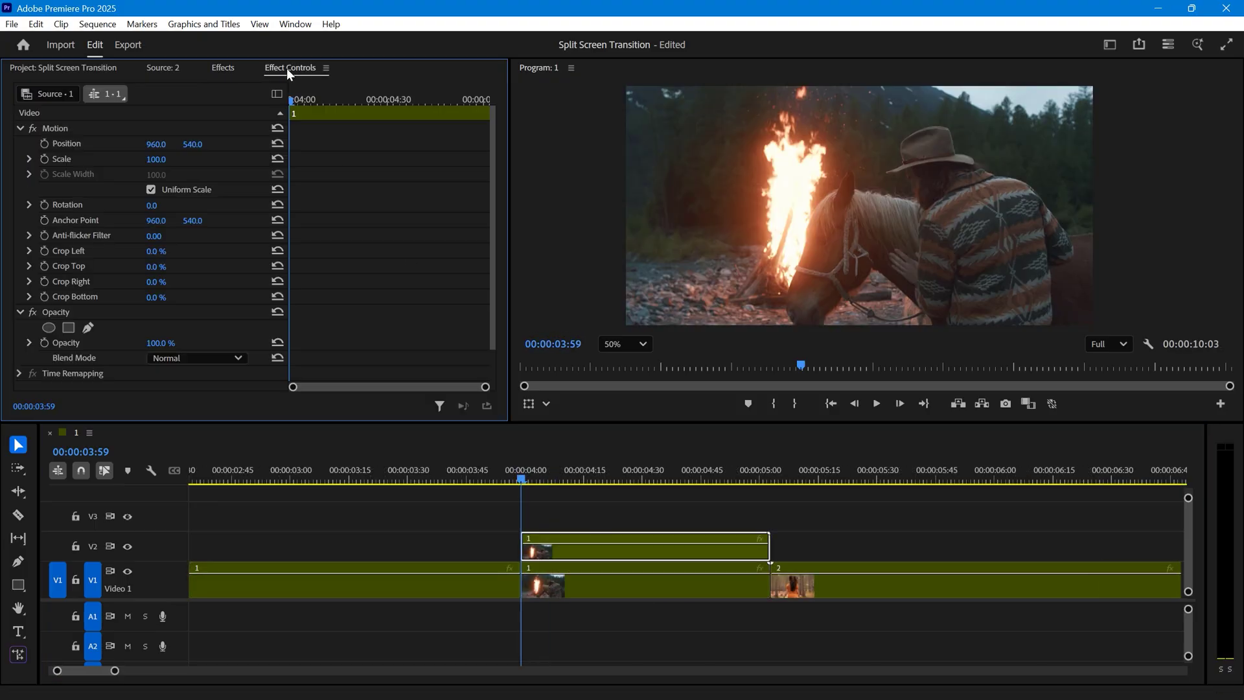
click(88, 328)
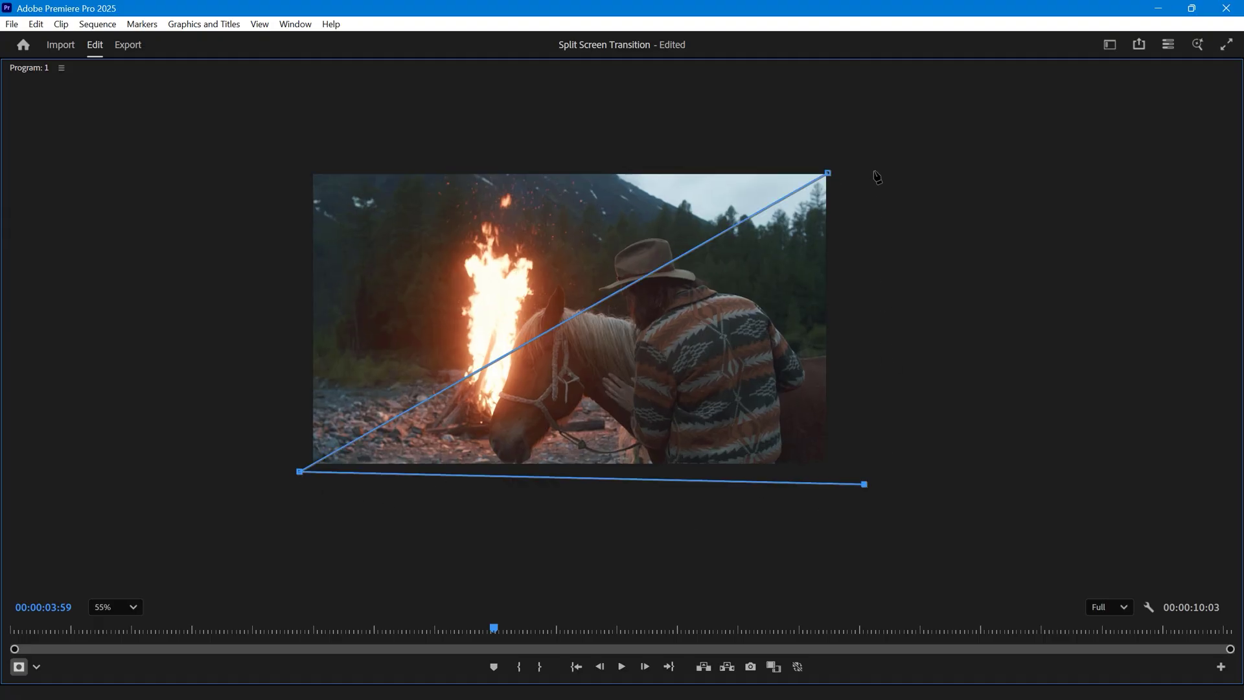
key(grave)
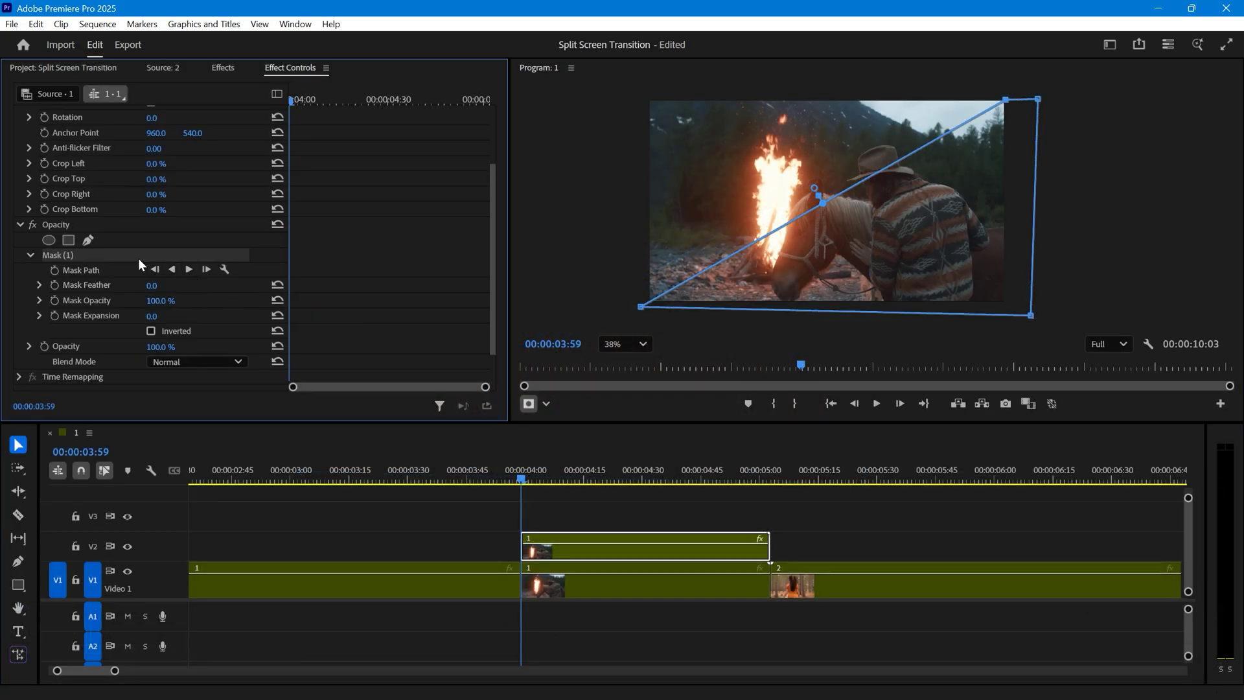
Step: Copy Mask (1) from V2, paste it onto the V1 clip's Opacity, and set it to Inverted
right_click(122, 257)
click(156, 322)
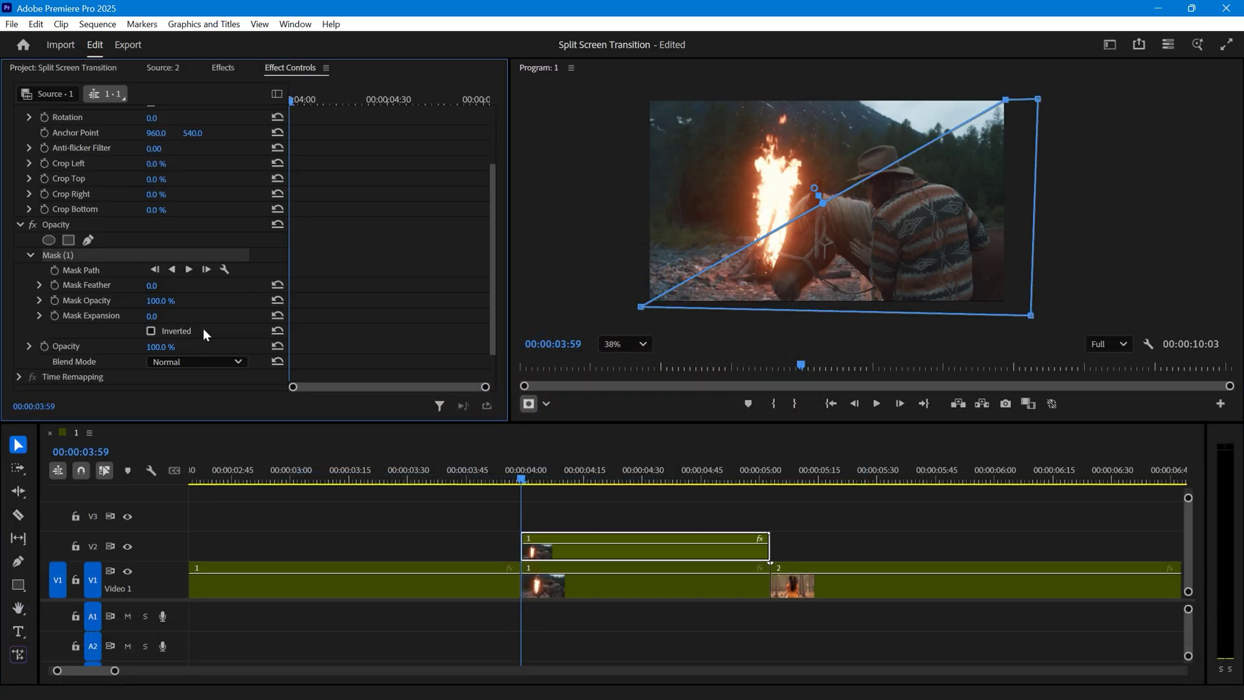
click(590, 579)
click(109, 313)
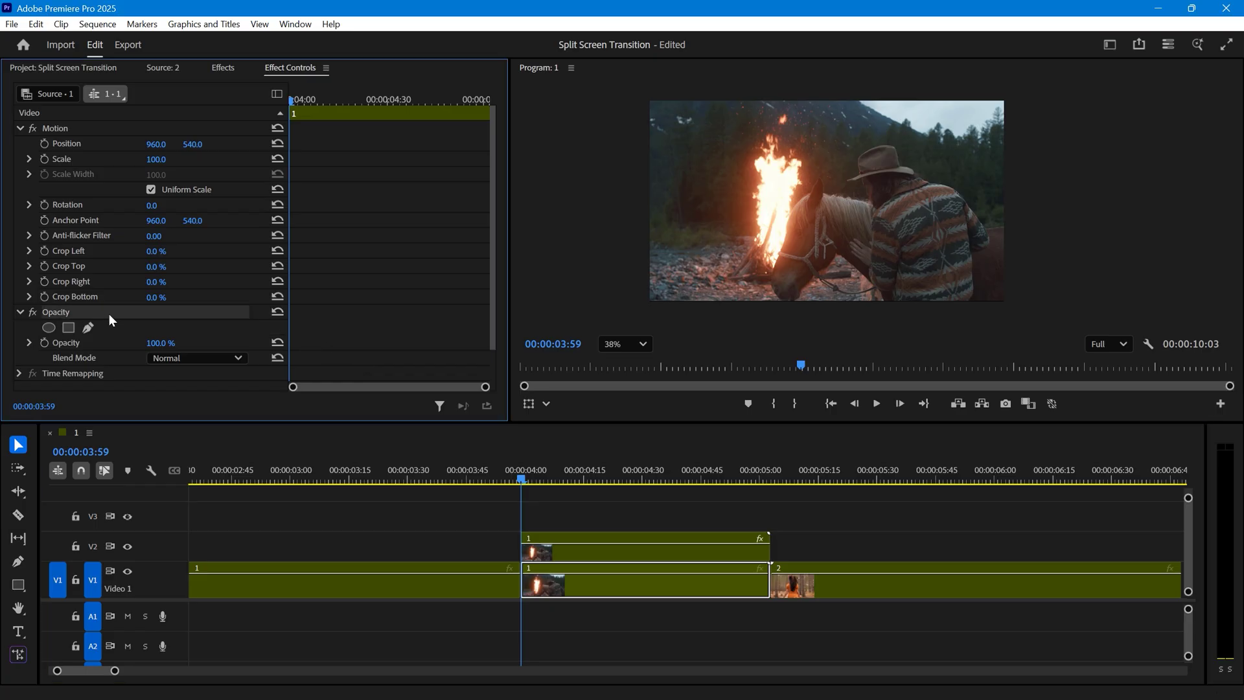
right_click(109, 313)
click(147, 398)
scroll(153, 363, down, 3)
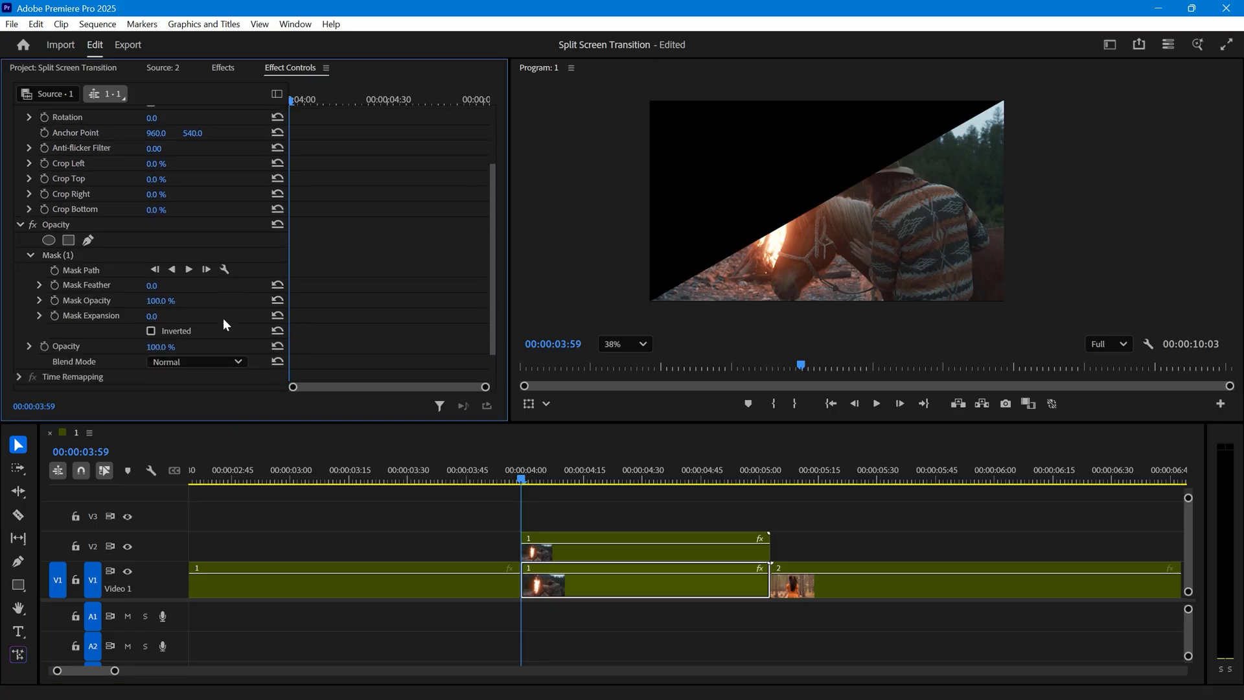
click(150, 316)
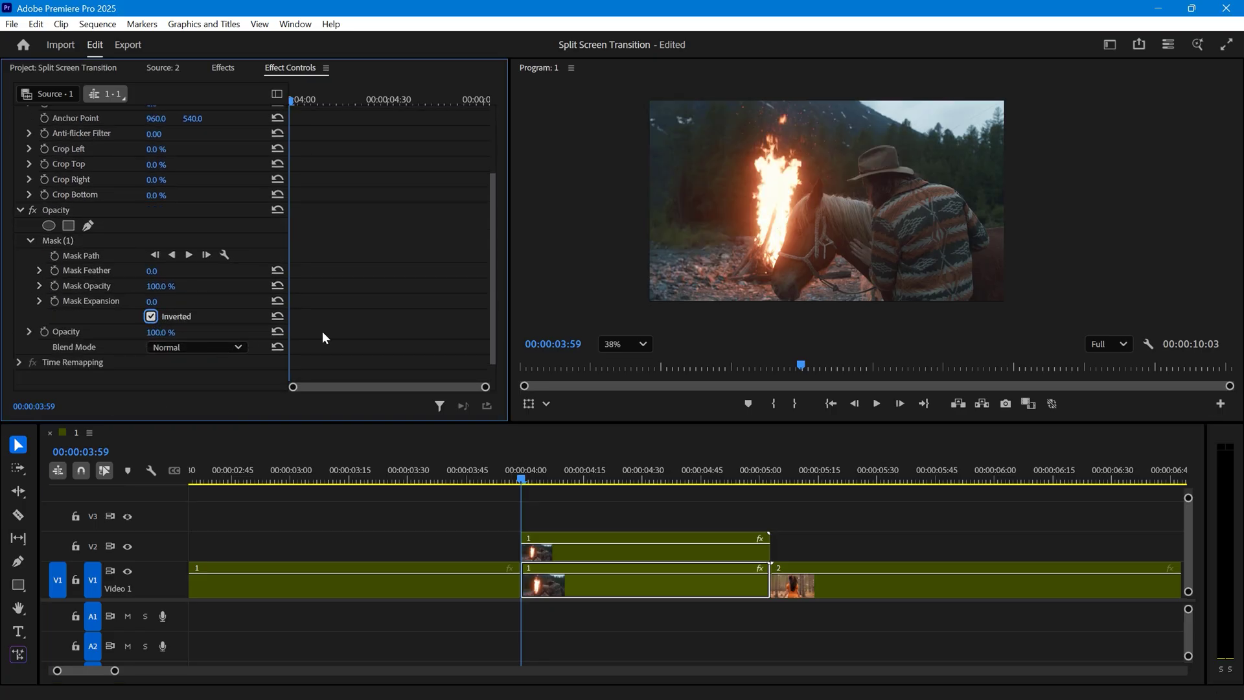
click(608, 548)
Step: Nest the V2 clip as 'Top' and the V1 clip as 'Bottom'
right_click(608, 548)
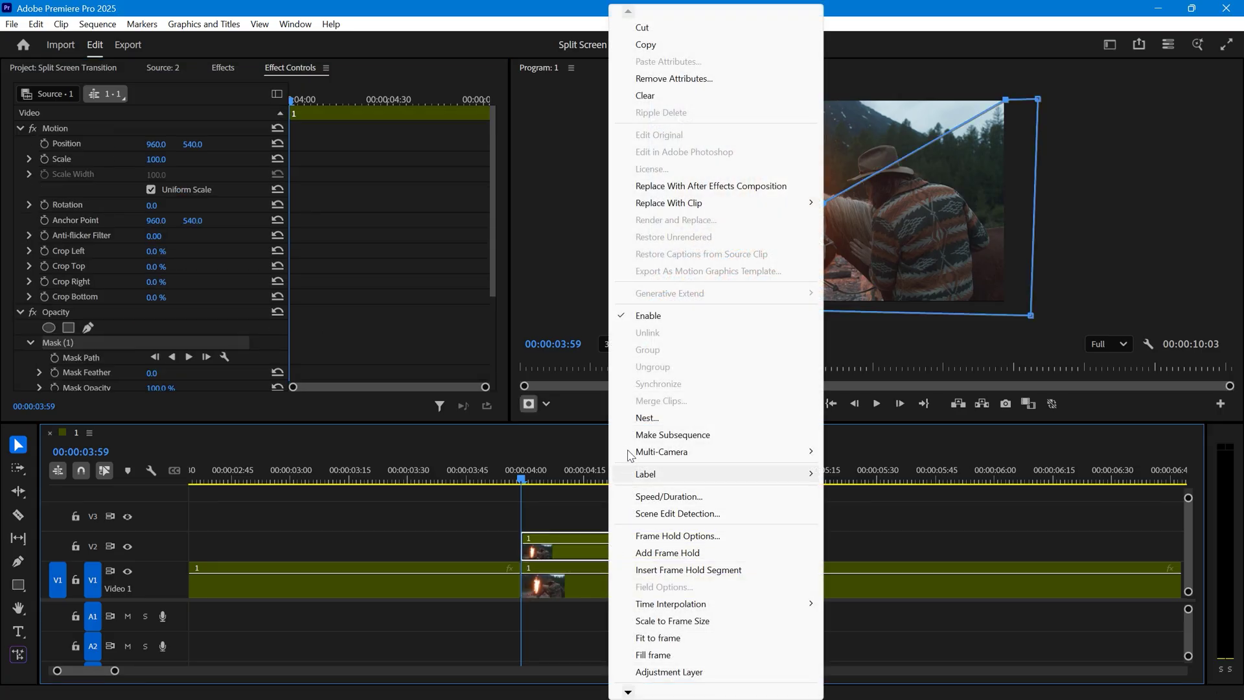
click(636, 417)
text(Top)
click(643, 368)
right_click(605, 583)
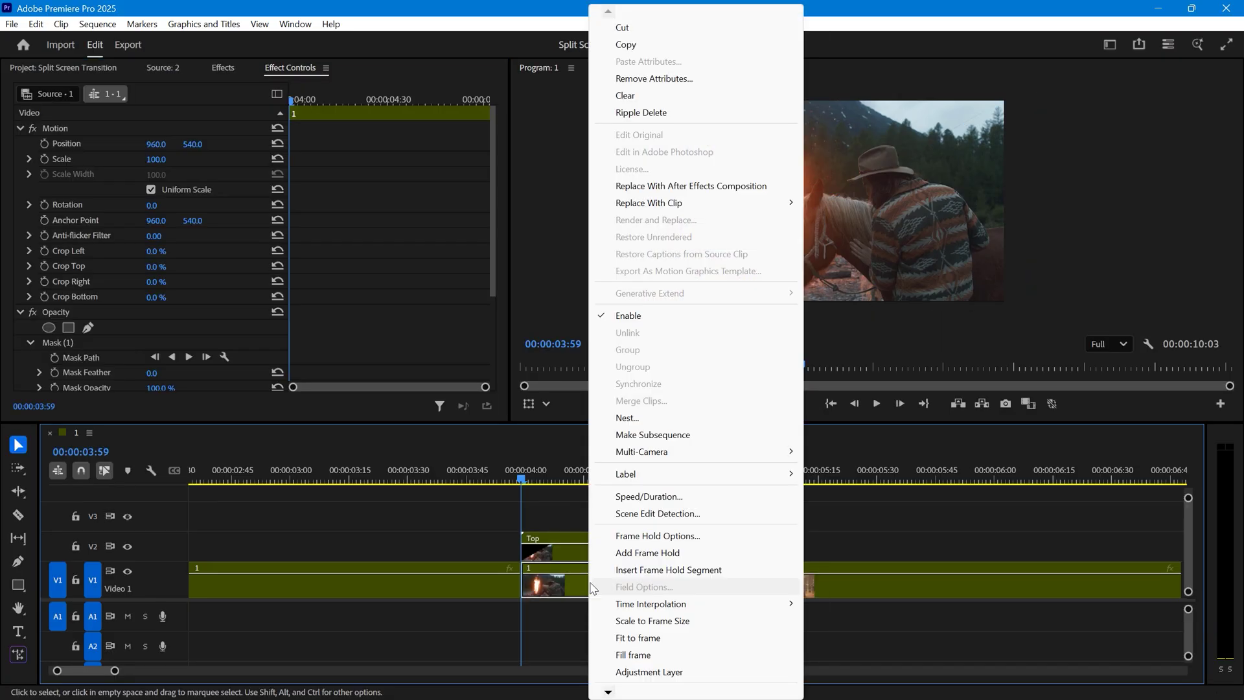
click(632, 416)
text(Bottom)
click(648, 372)
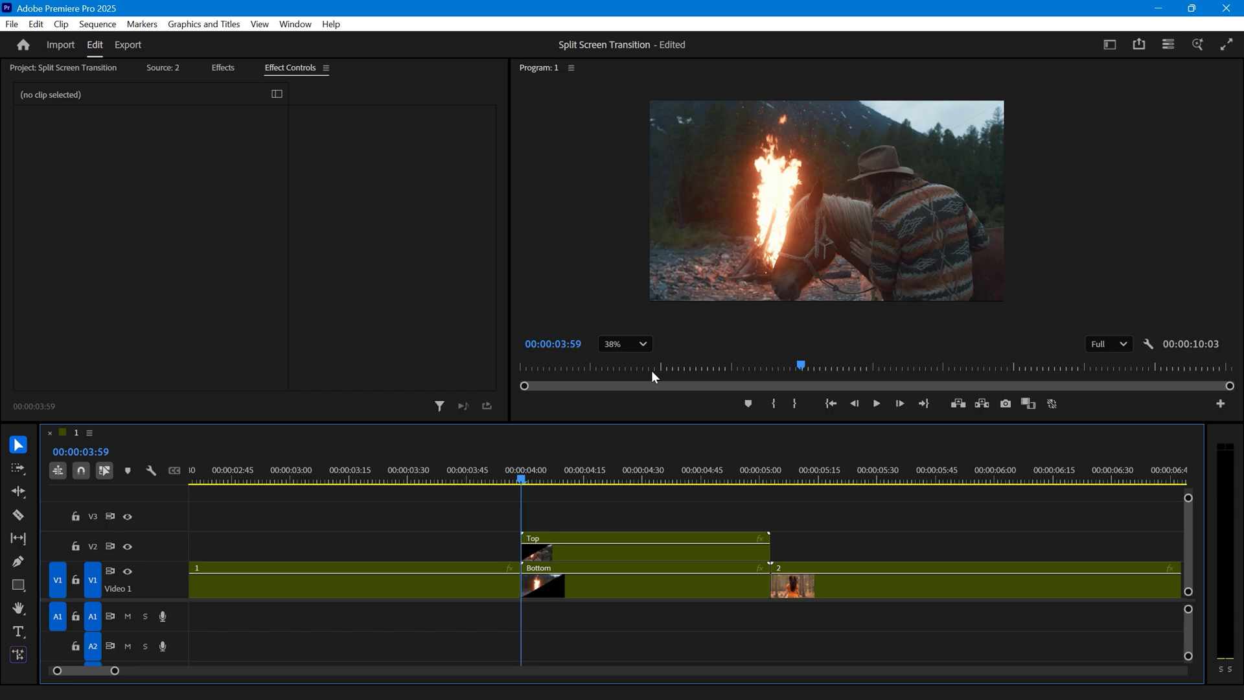
Step: Find the Transform effect by search and apply it to both Top and Bottom
click(223, 68)
click(121, 90)
text(Transform)
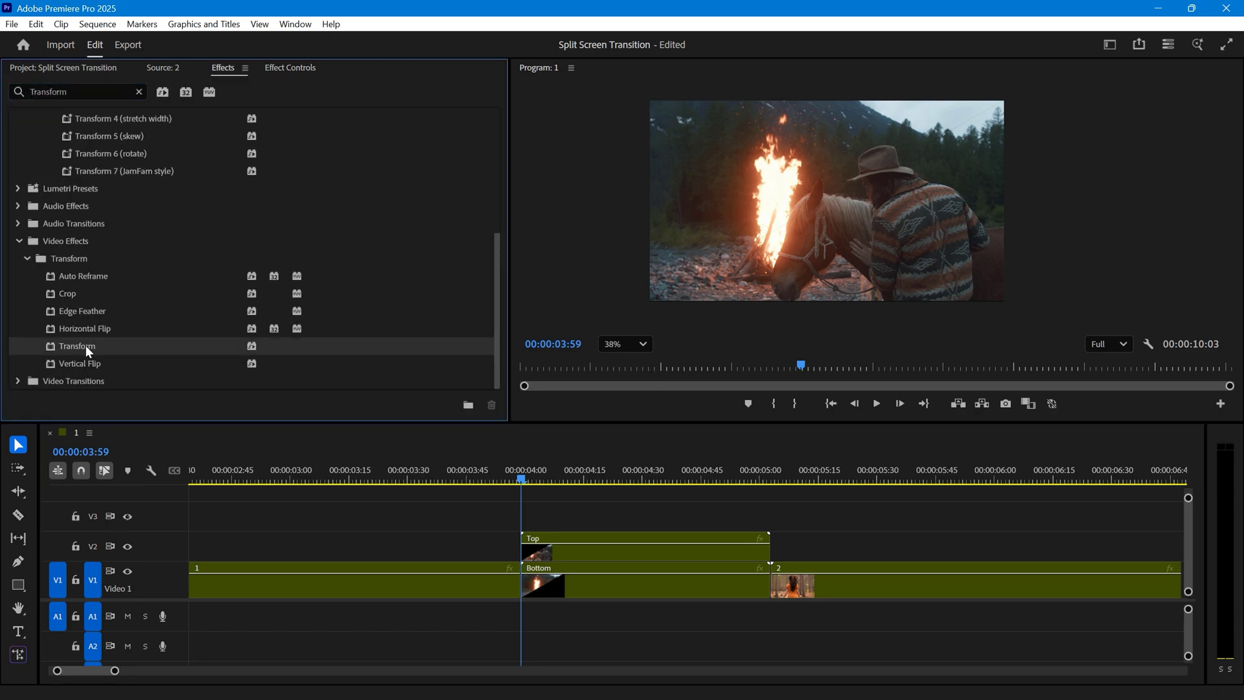
drag(575, 516, 576, 548)
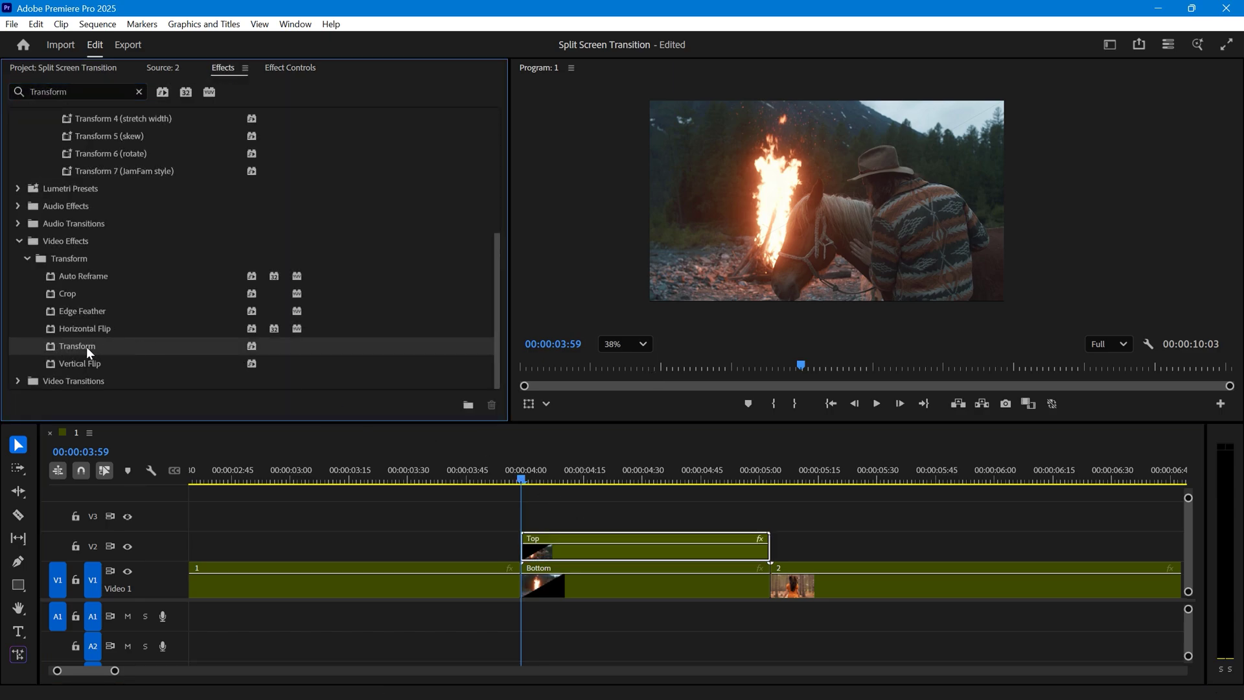
drag(89, 352, 592, 576)
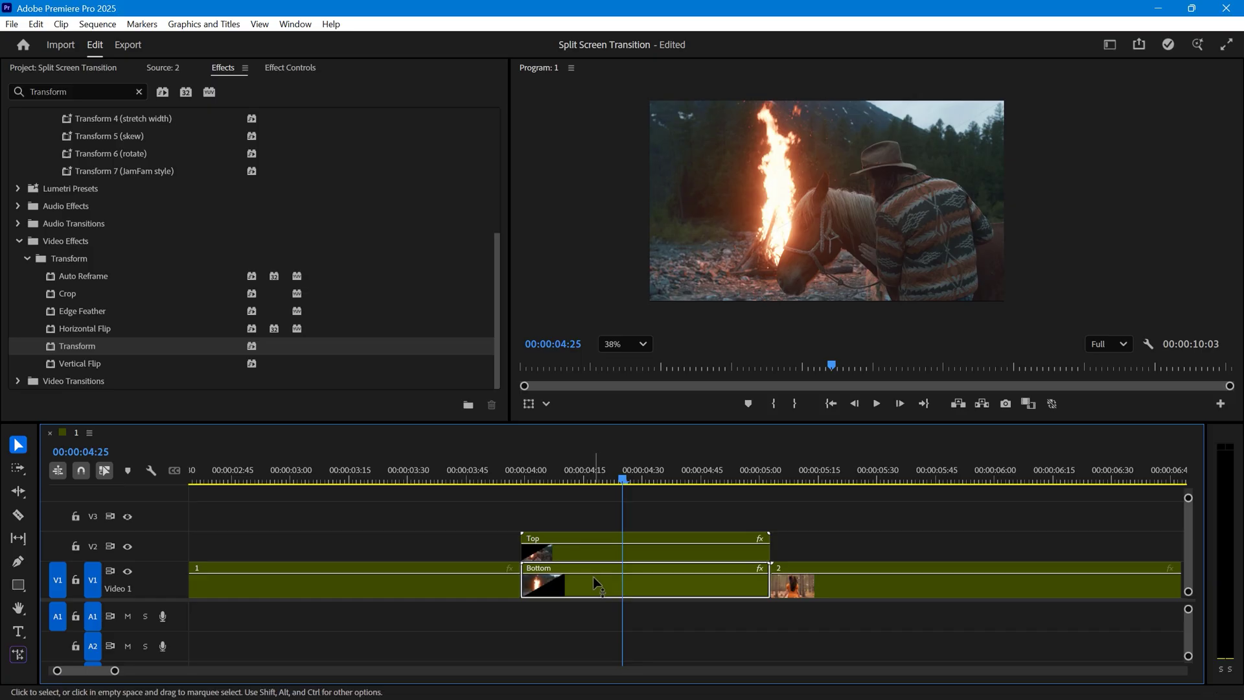
Step: Keyframe Bottom's Transform Position from 960, 540 at 03:59 to 0, 0 at 04:27
click(274, 67)
scroll(494, 185, down, 5)
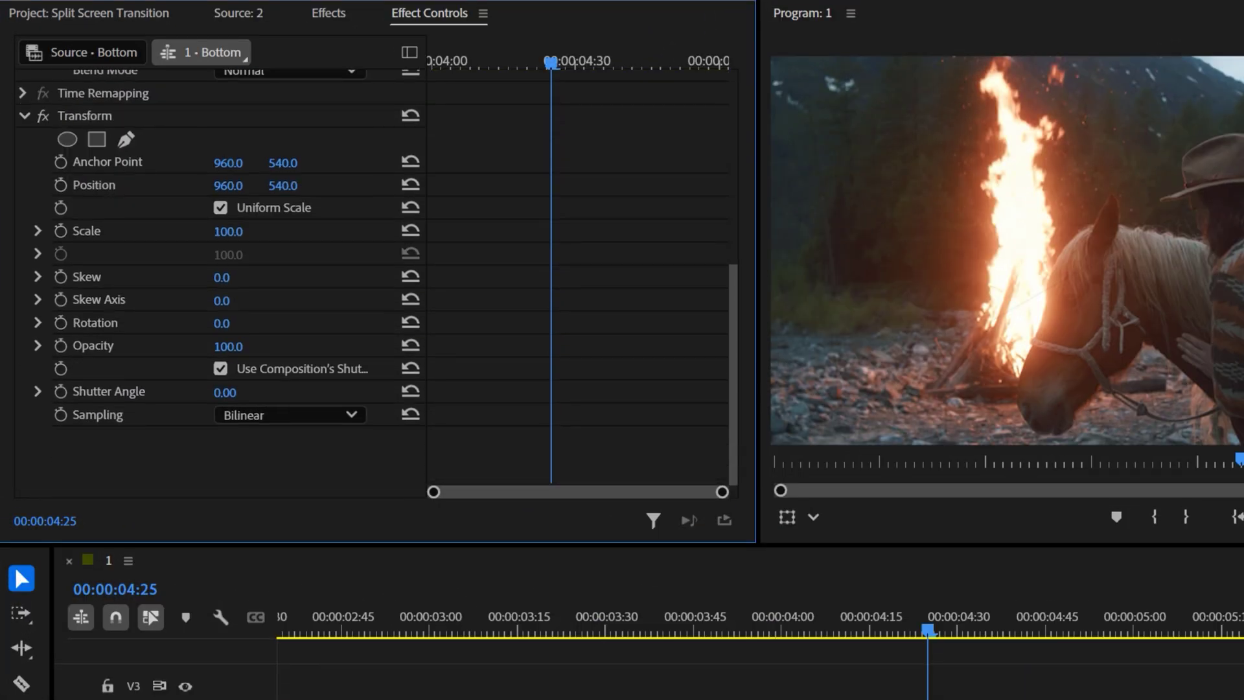
drag(549, 110, 355, 89)
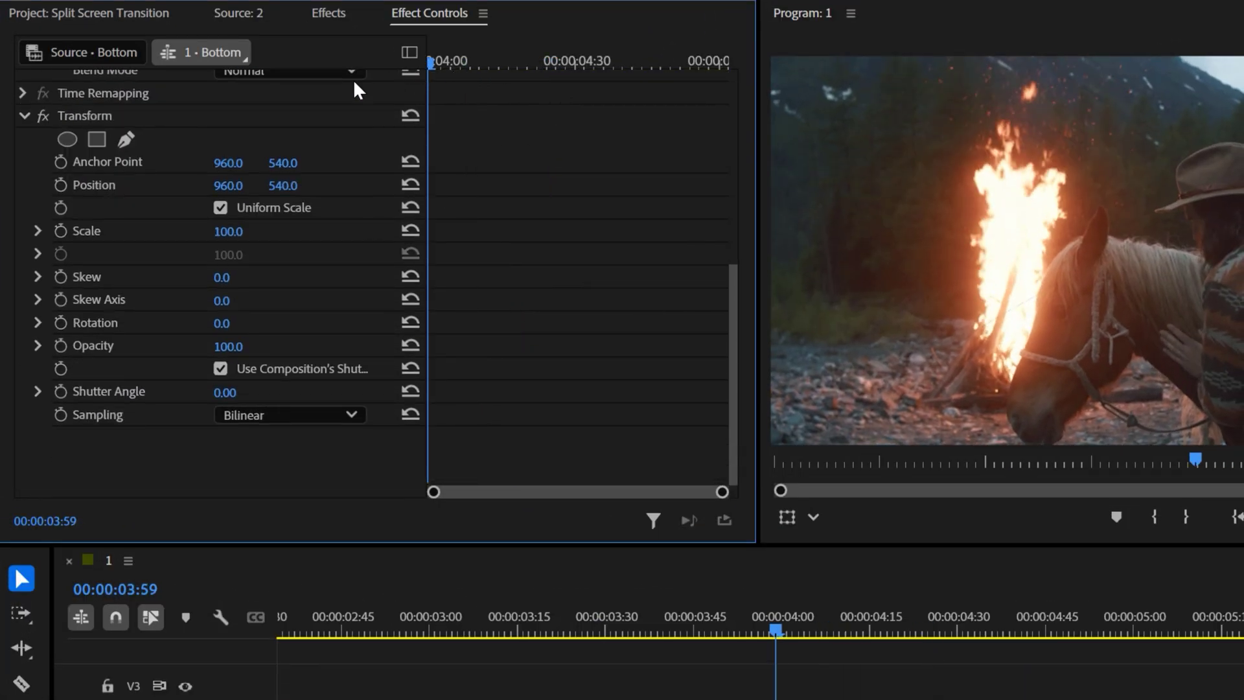
click(562, 62)
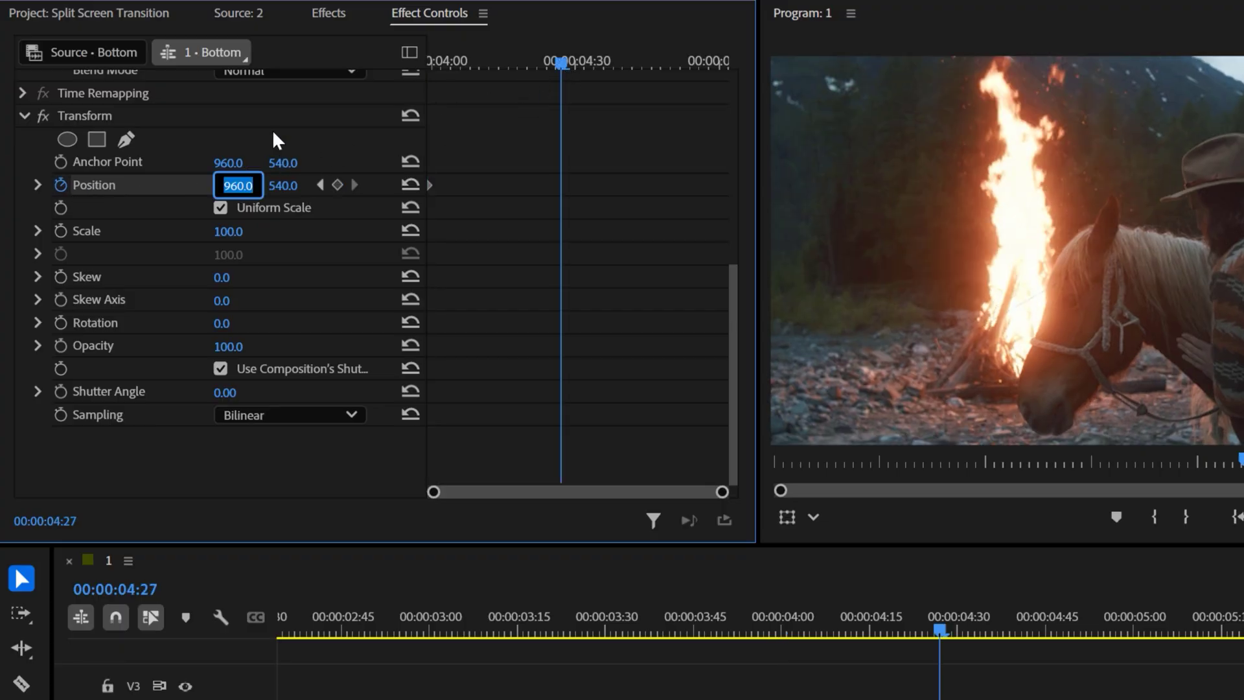
text(0)
key(Return)
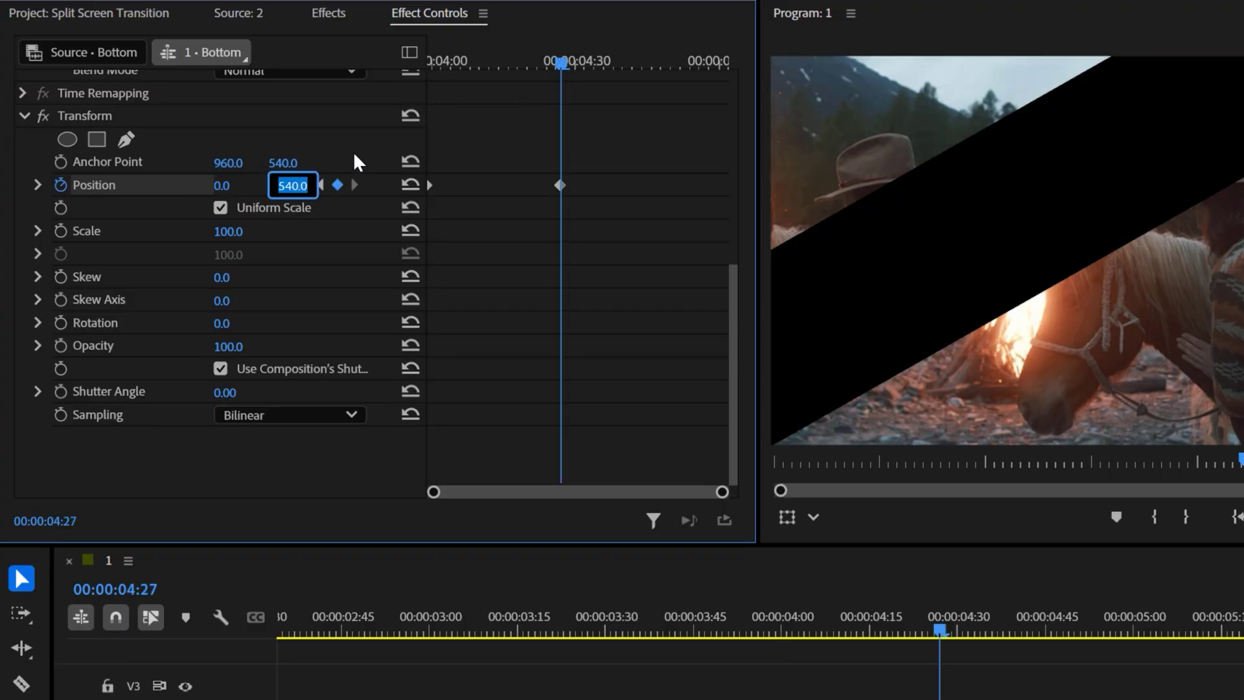
text(0)
key(Return)
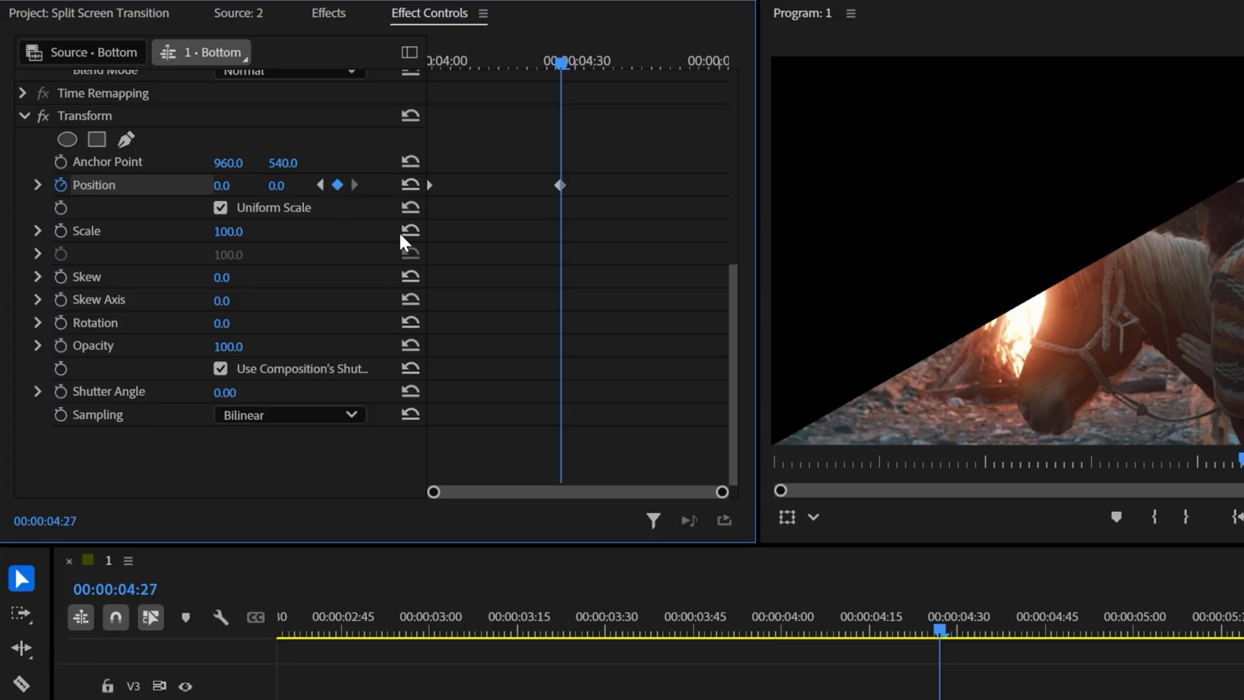
drag(598, 158, 452, 216)
Step: Apply Ease In and Ease Out to Bottom's Position keyframes and push the end keyframe later
right_click(561, 186)
mouse_move(716, 389)
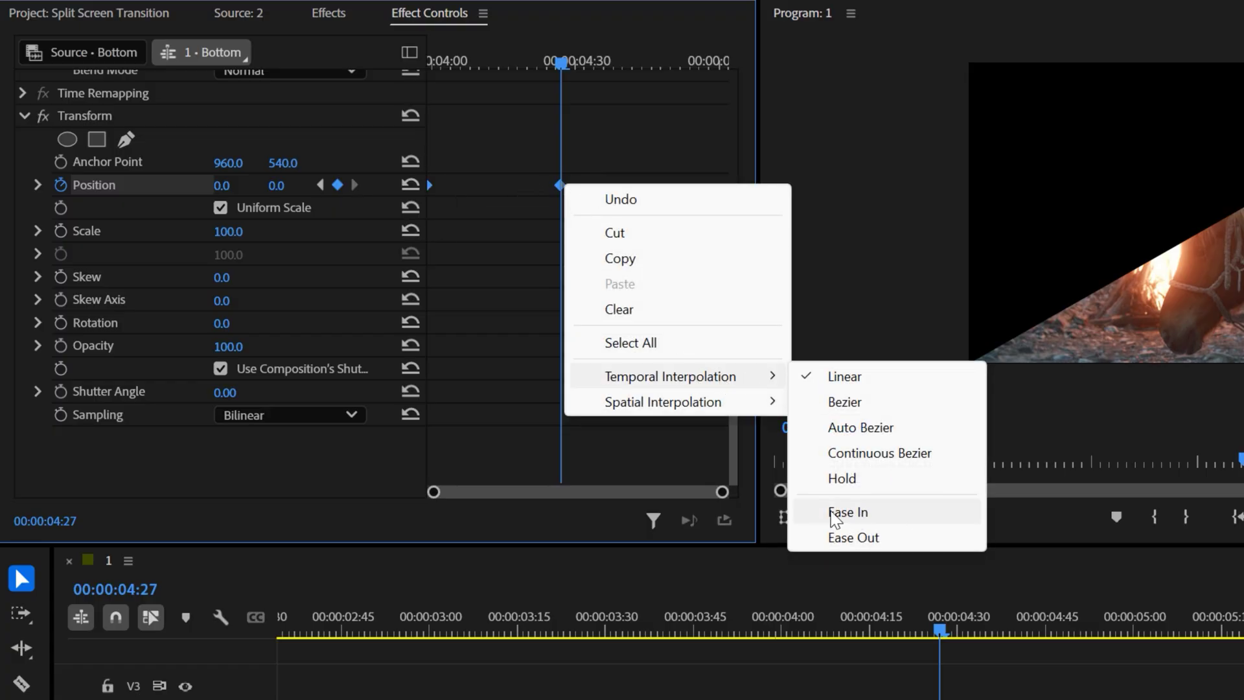
click(883, 511)
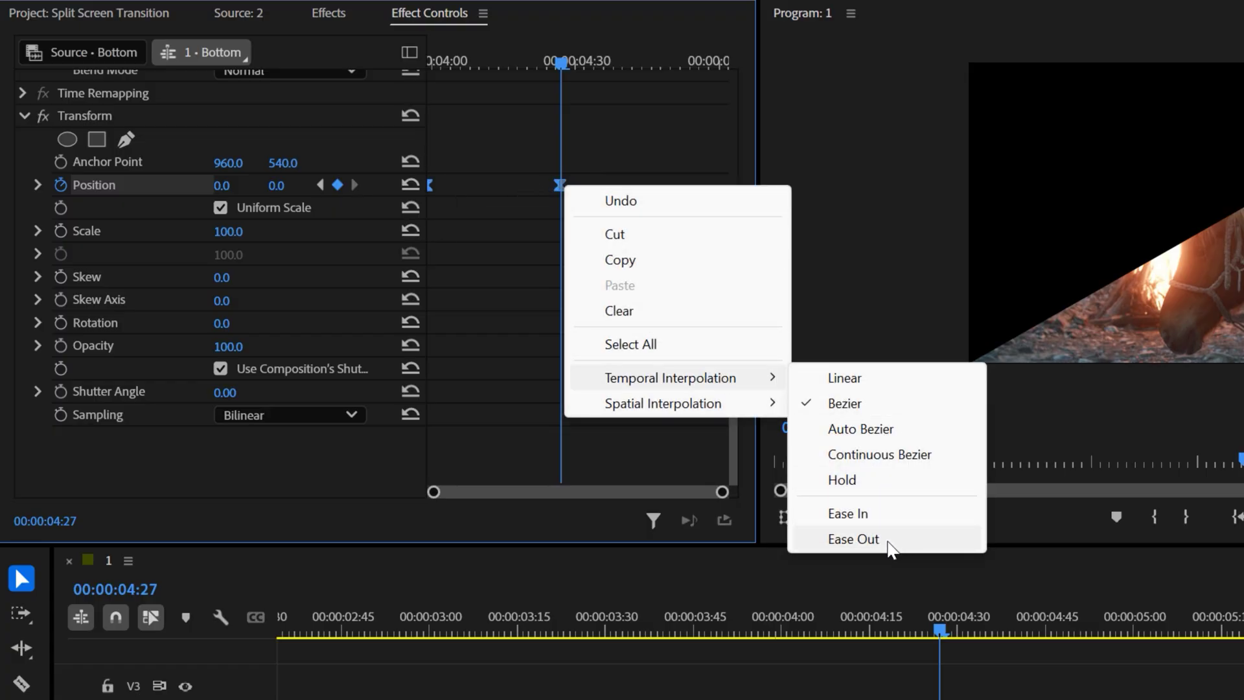
click(894, 544)
drag(557, 186, 740, 212)
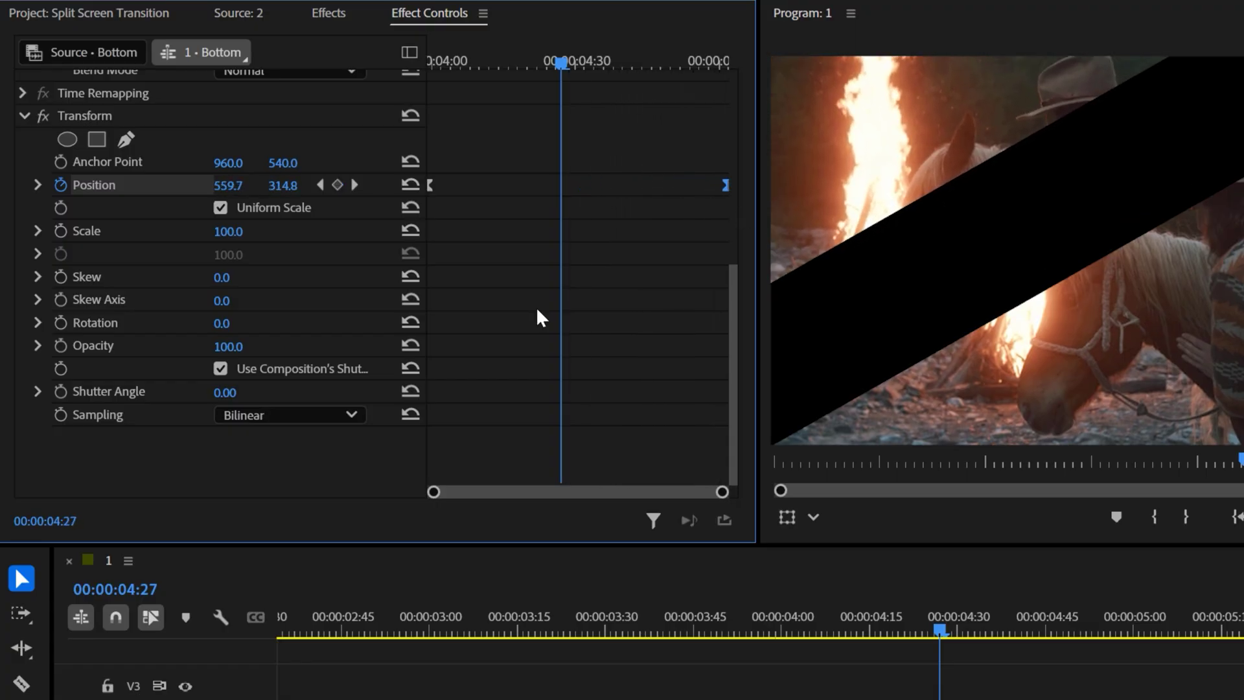
Step: Give Bottom's Transform effect a 180 shutter angle for motion blur
click(238, 392)
text(180)
key(Return)
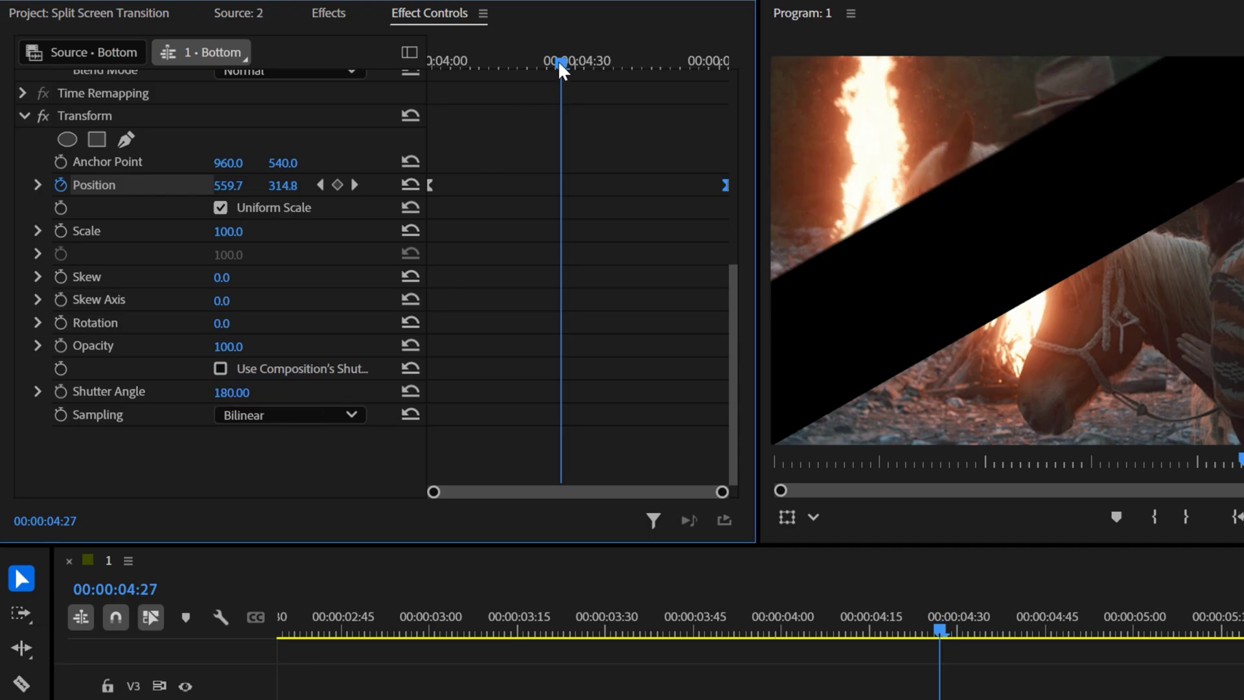
drag(557, 60, 523, 67)
Step: Keyframe Top's Transform Position at 03:59 and set it to 1920, 1080 at 04:20
click(632, 551)
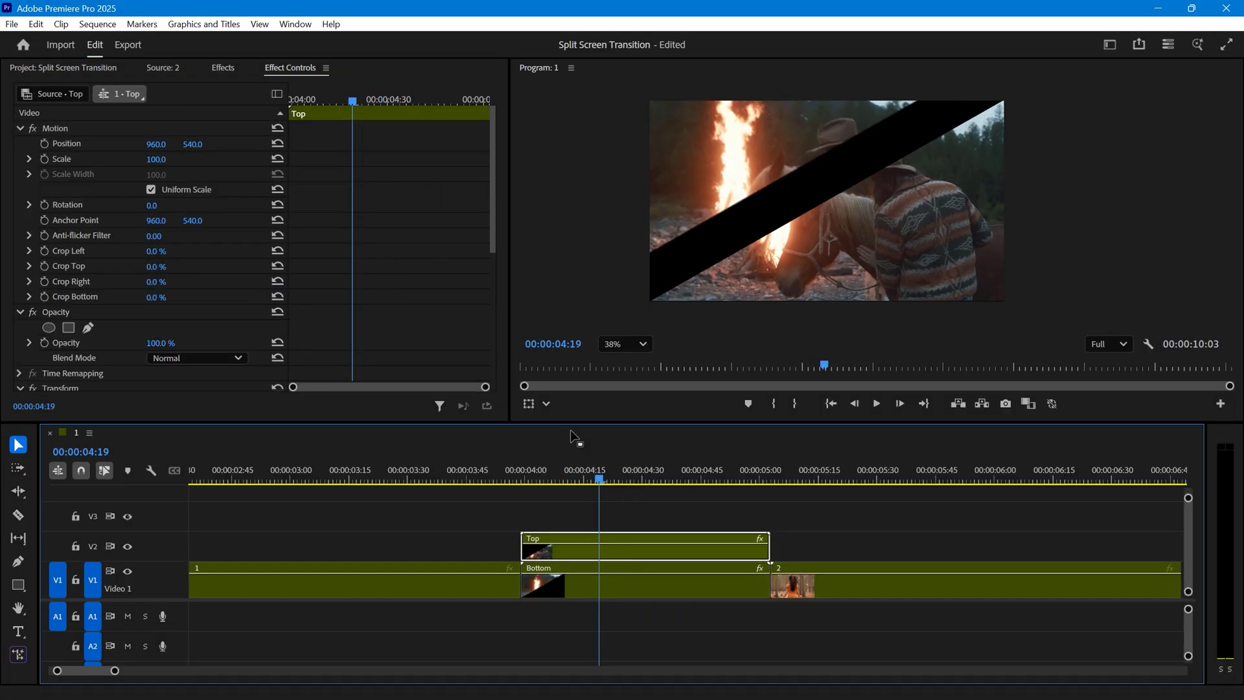
scroll(389, 259, down, 8)
drag(337, 98, 279, 96)
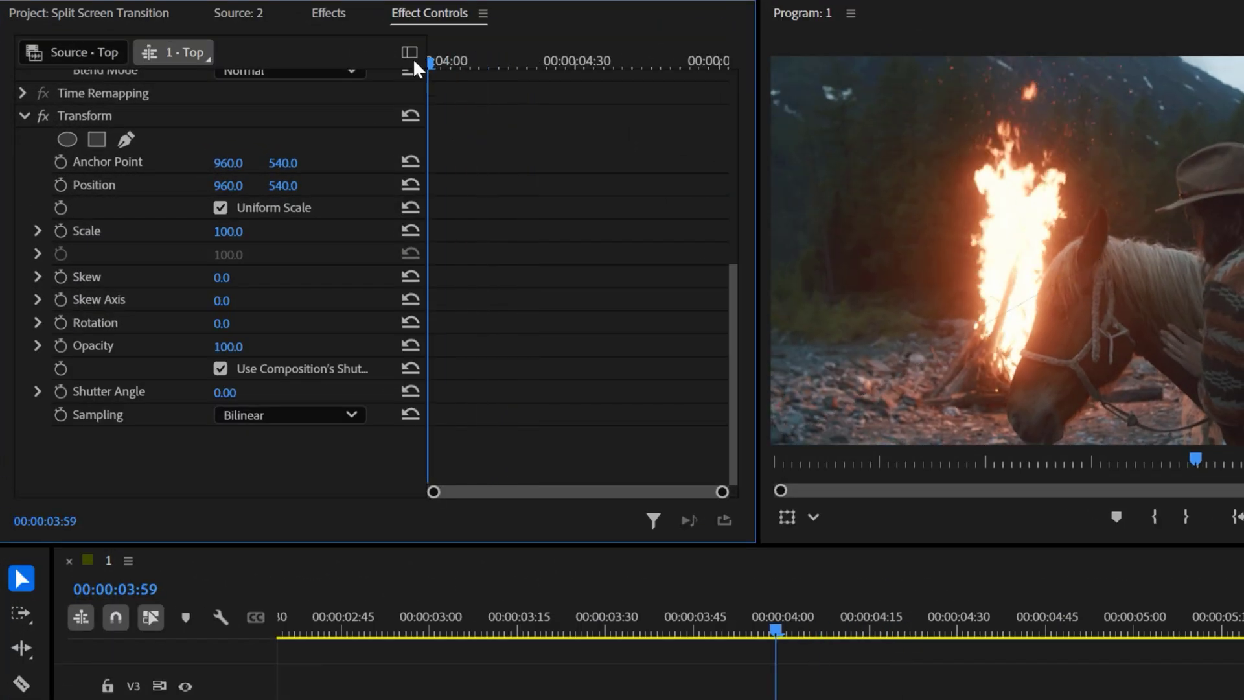
click(61, 185)
click(530, 60)
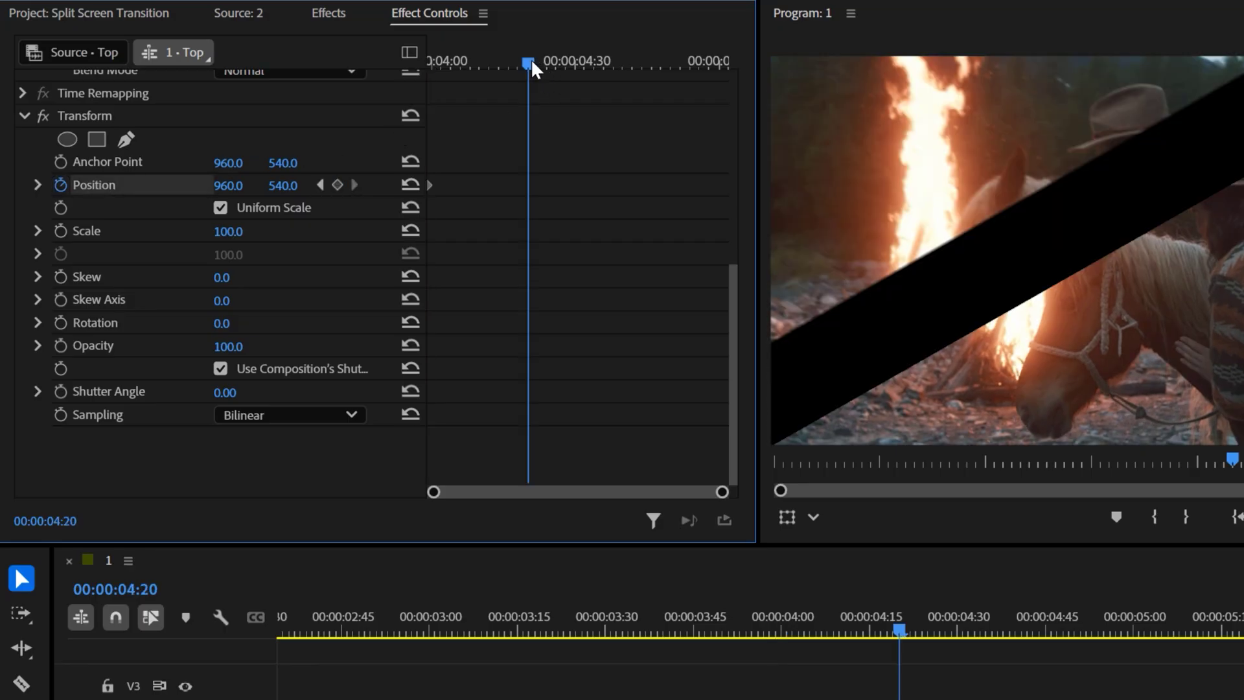
click(248, 186)
text(19)
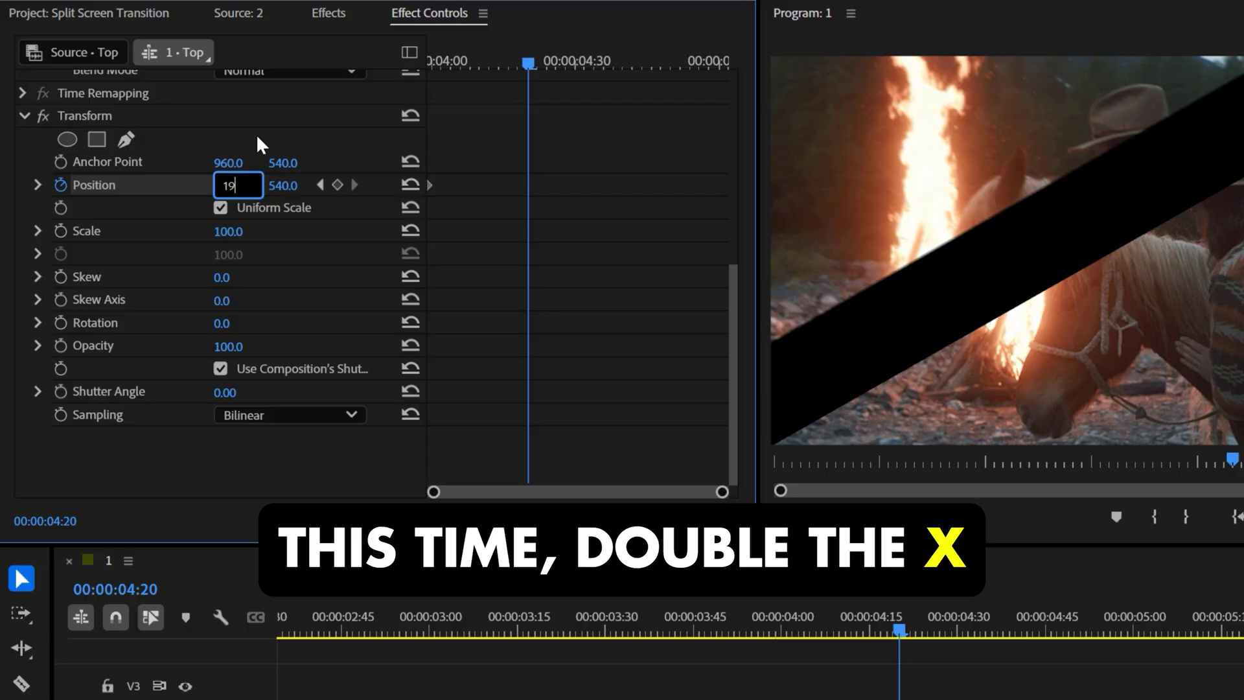
text(20)
key(Tab)
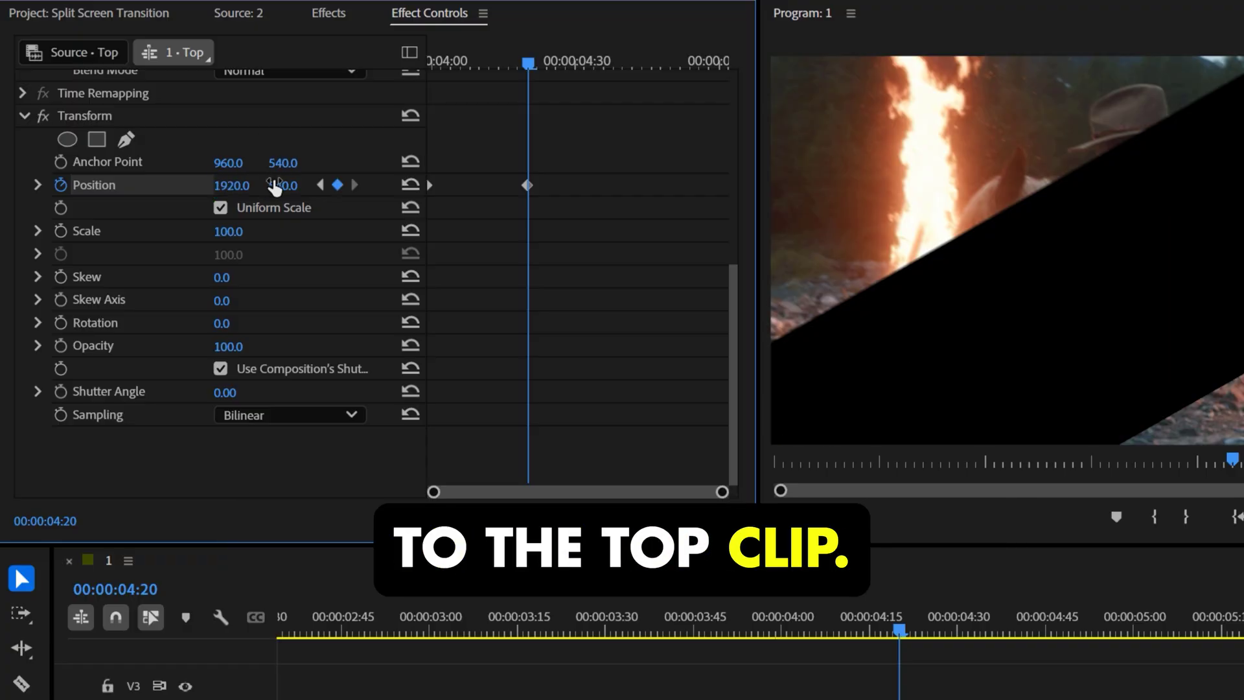
text(1080)
key(Return)
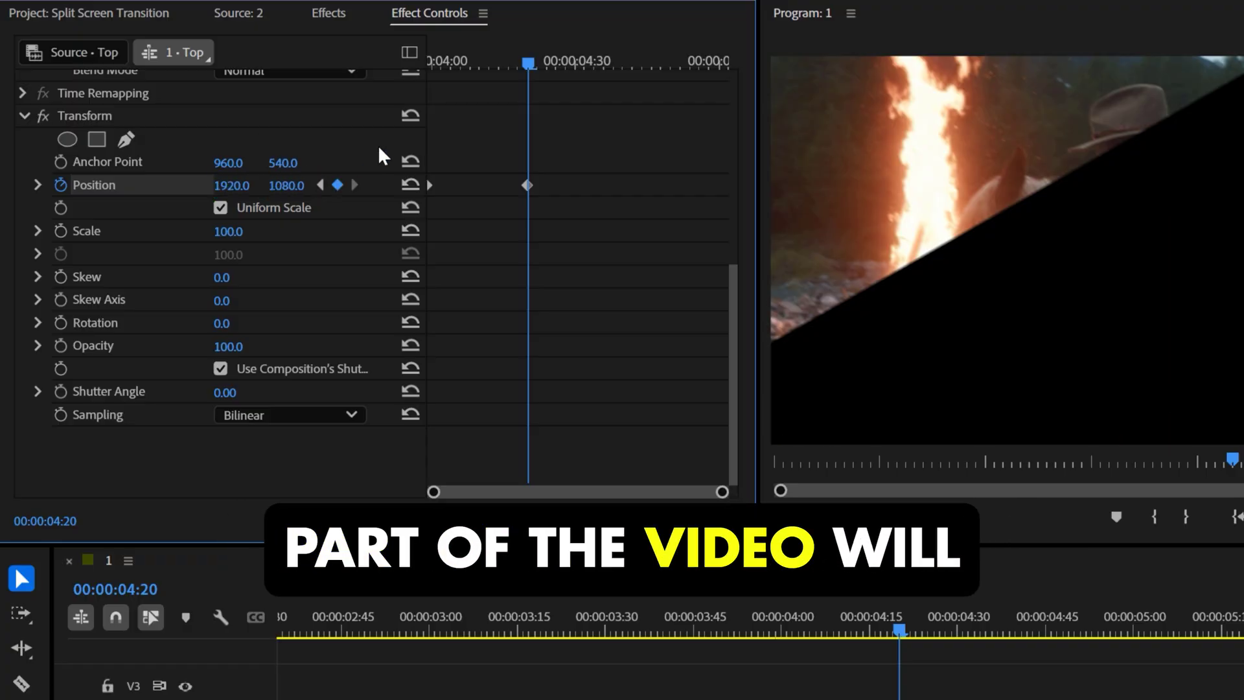
click(396, 145)
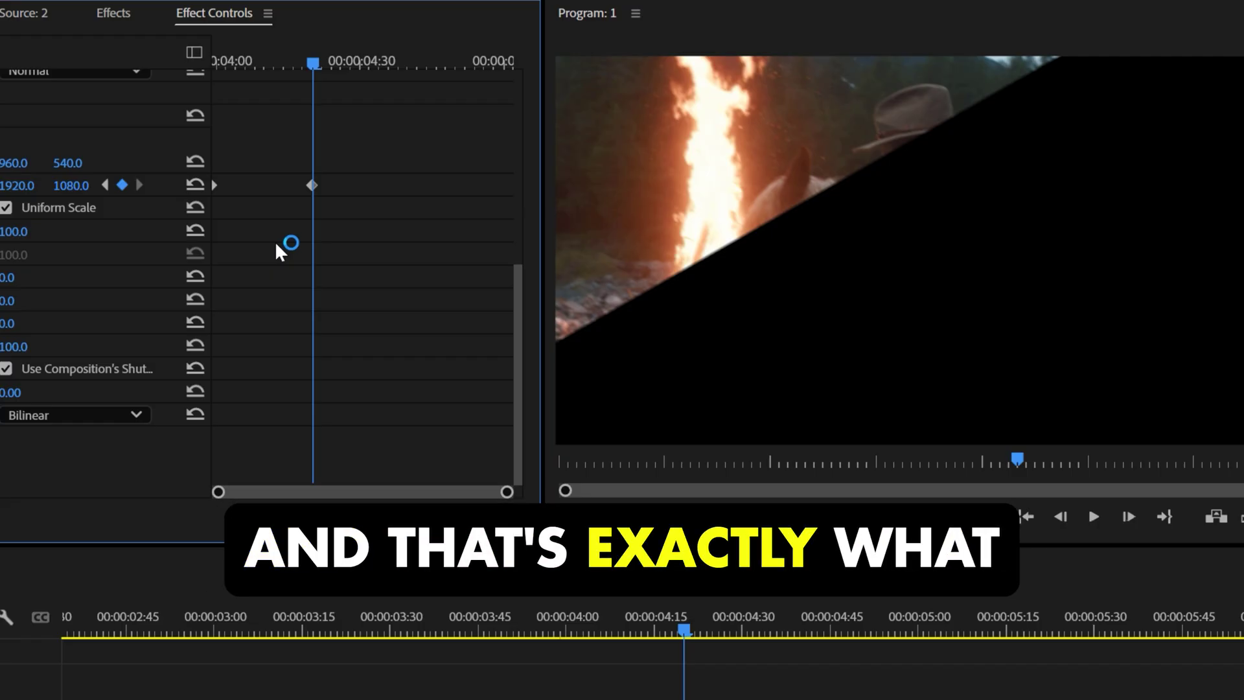
click(407, 146)
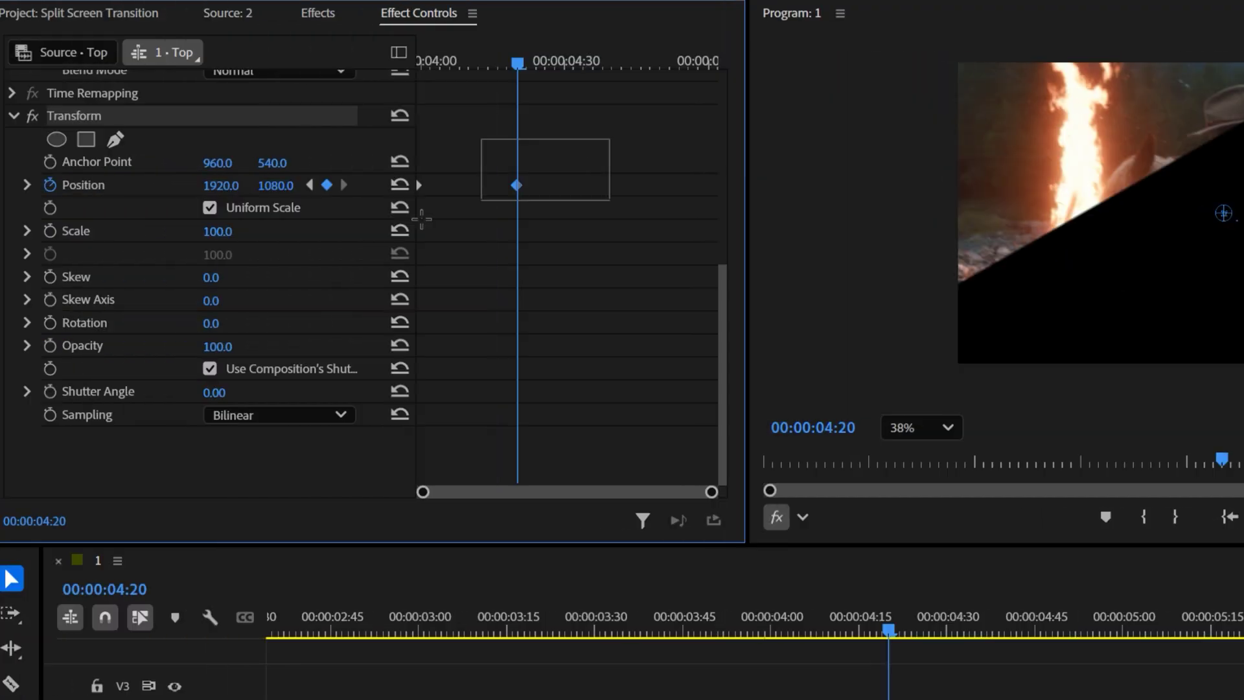
Step: Apply Ease In and Ease Out to Top's Position keyframe and move the end keyframe to the clip's end
right_click(312, 185)
mouse_move(417, 382)
click(792, 516)
right_click(517, 186)
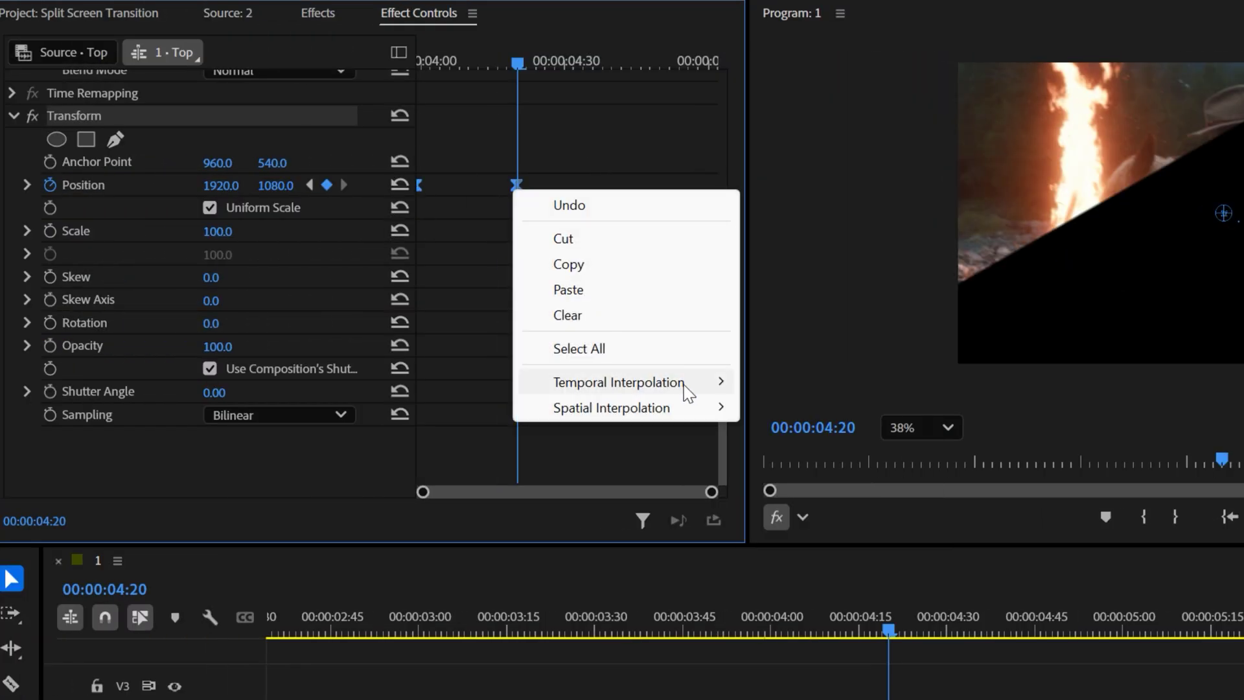
mouse_move(686, 387)
click(798, 542)
drag(517, 185, 732, 214)
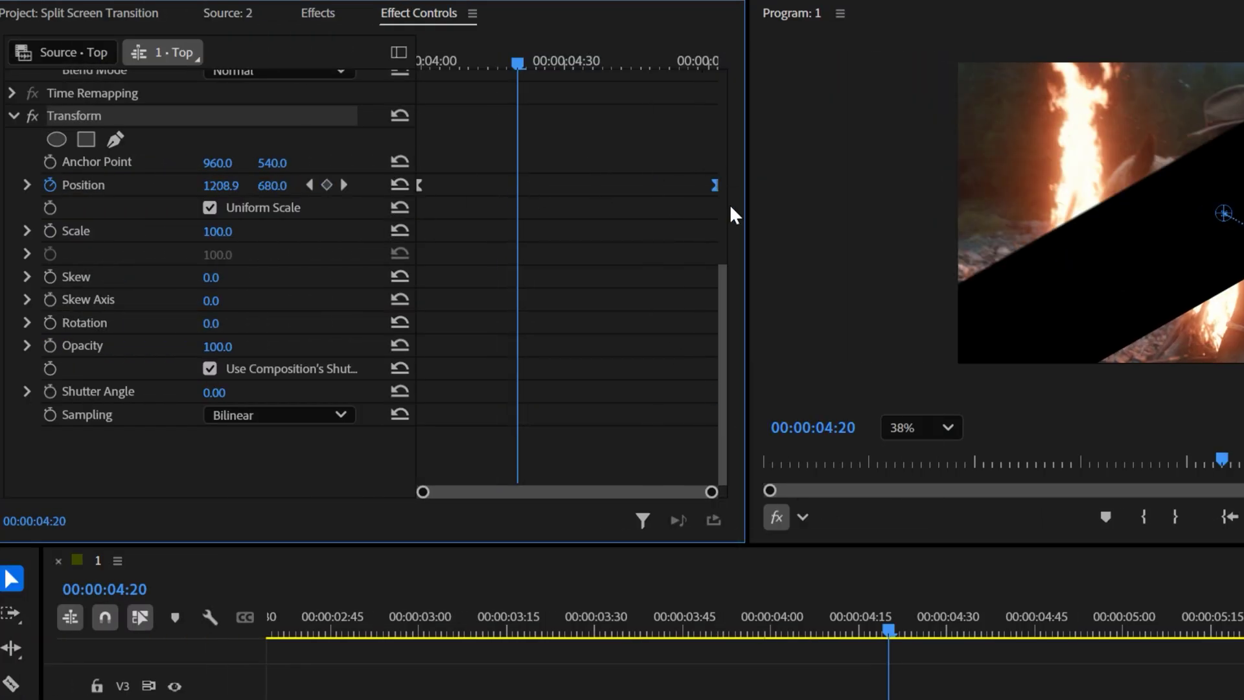
Step: Turn off composition shutter on Top's Transform and set Shutter Angle to 180
click(210, 368)
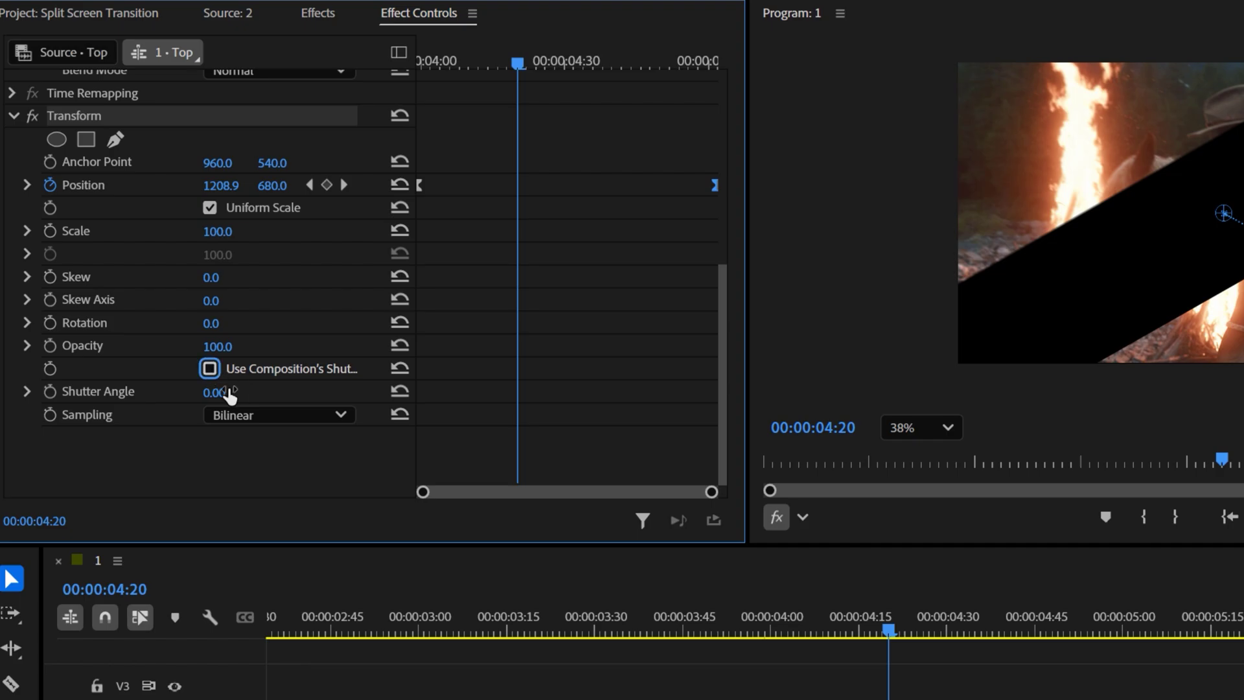
click(217, 392)
text(180)
key(Return)
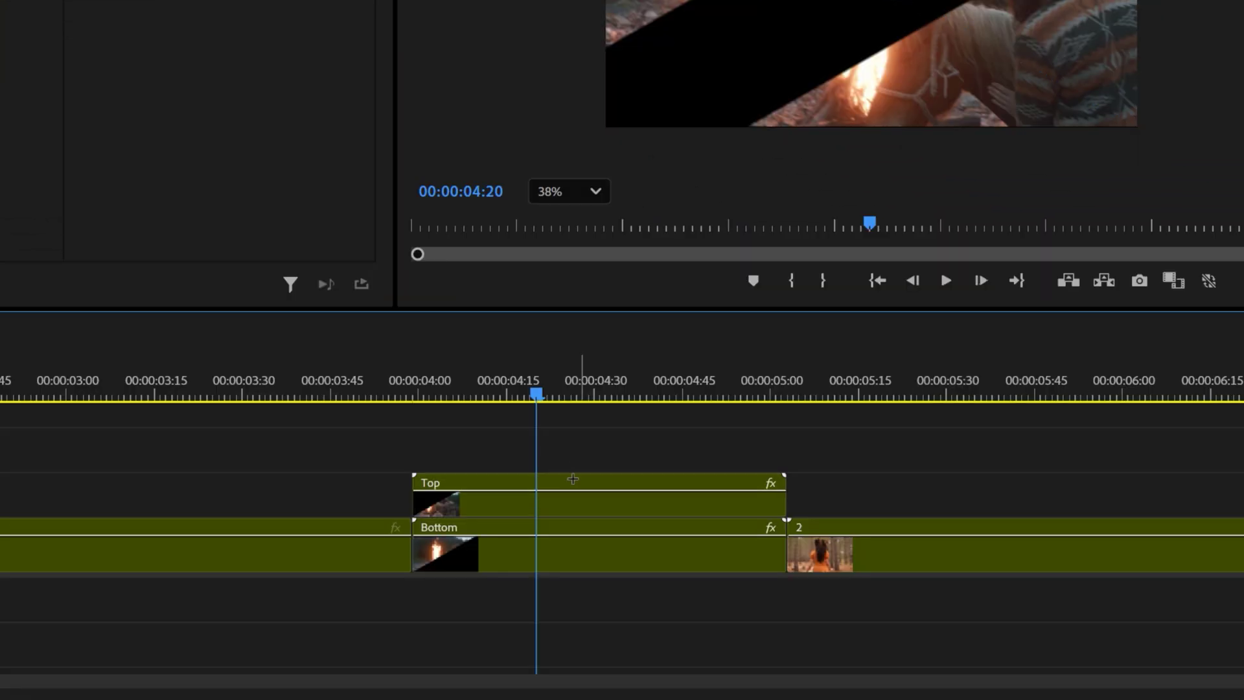
Step: Move Top and Bottom up to V3 and V2 and slide clip 2 left underneath them
drag(930, 699, 934, 699)
drag(581, 471, 592, 480)
drag(827, 575, 460, 561)
Step: Play back the split-screen transition several times to review it
click(421, 406)
key(space)
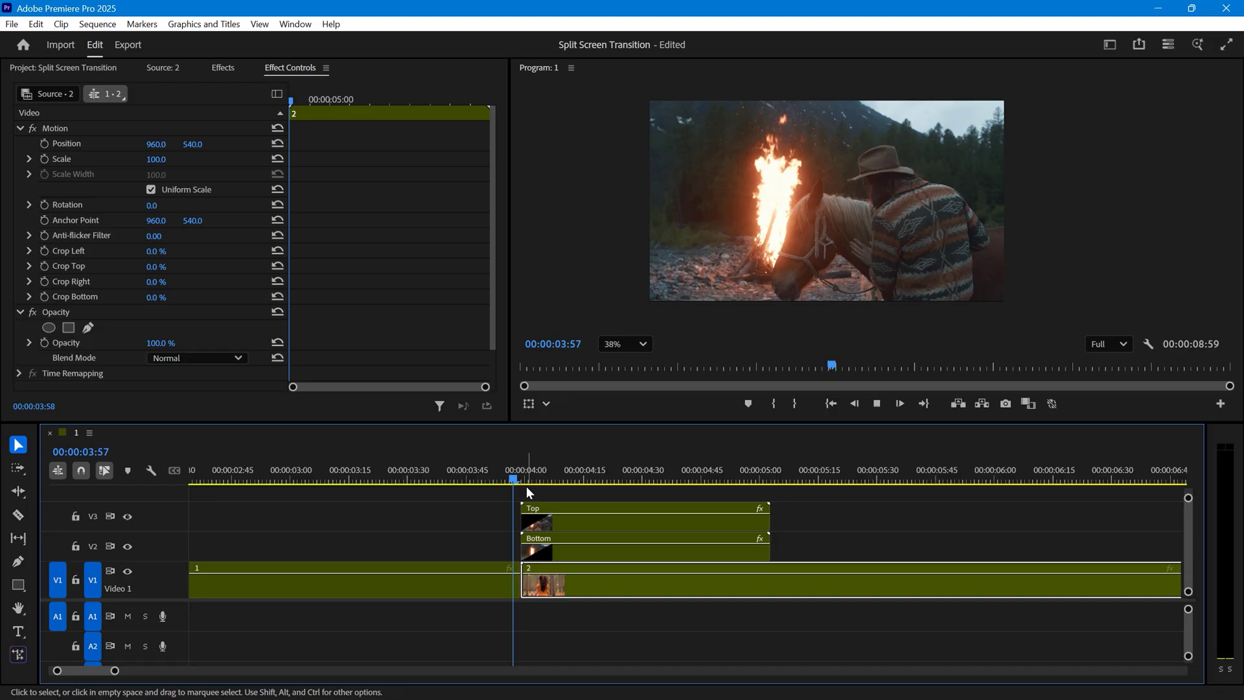
click(406, 382)
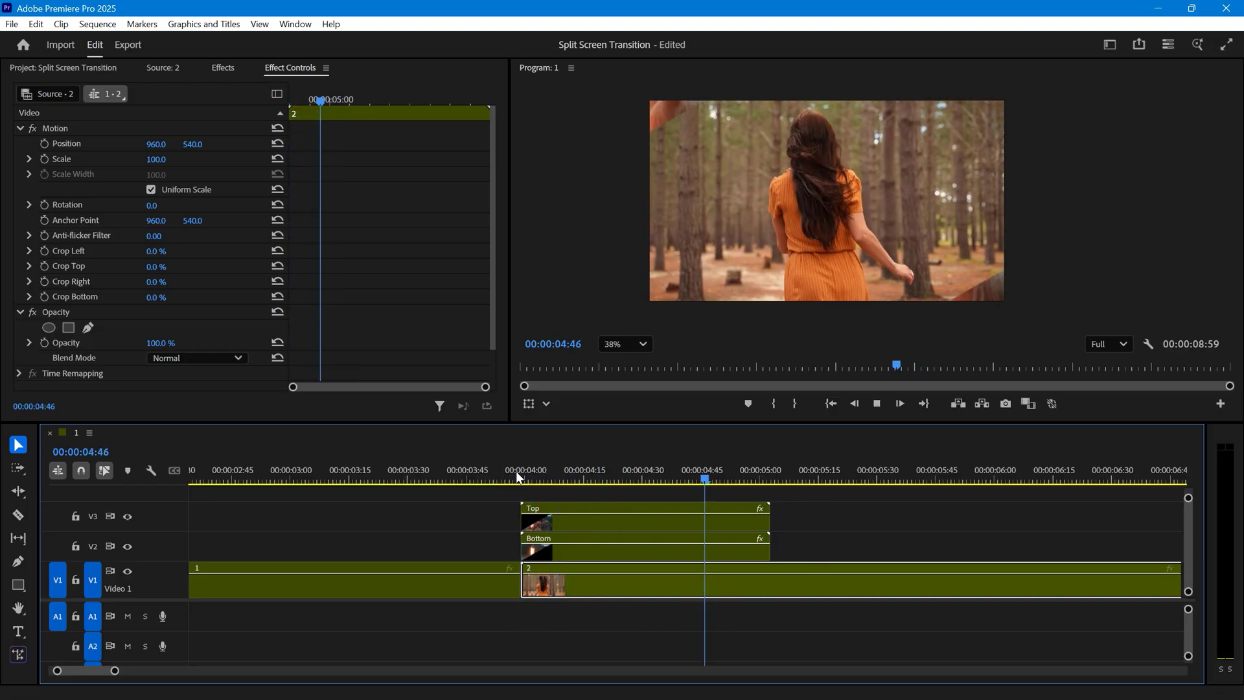
click(516, 472)
click(515, 471)
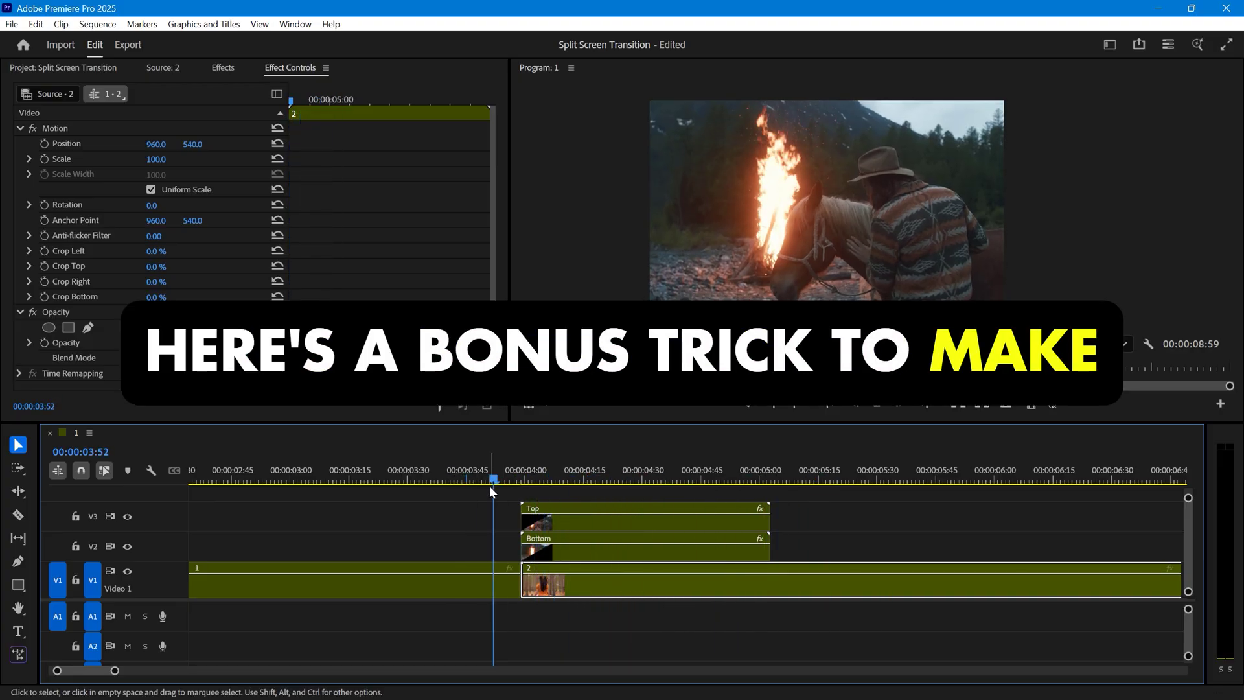
click(518, 472)
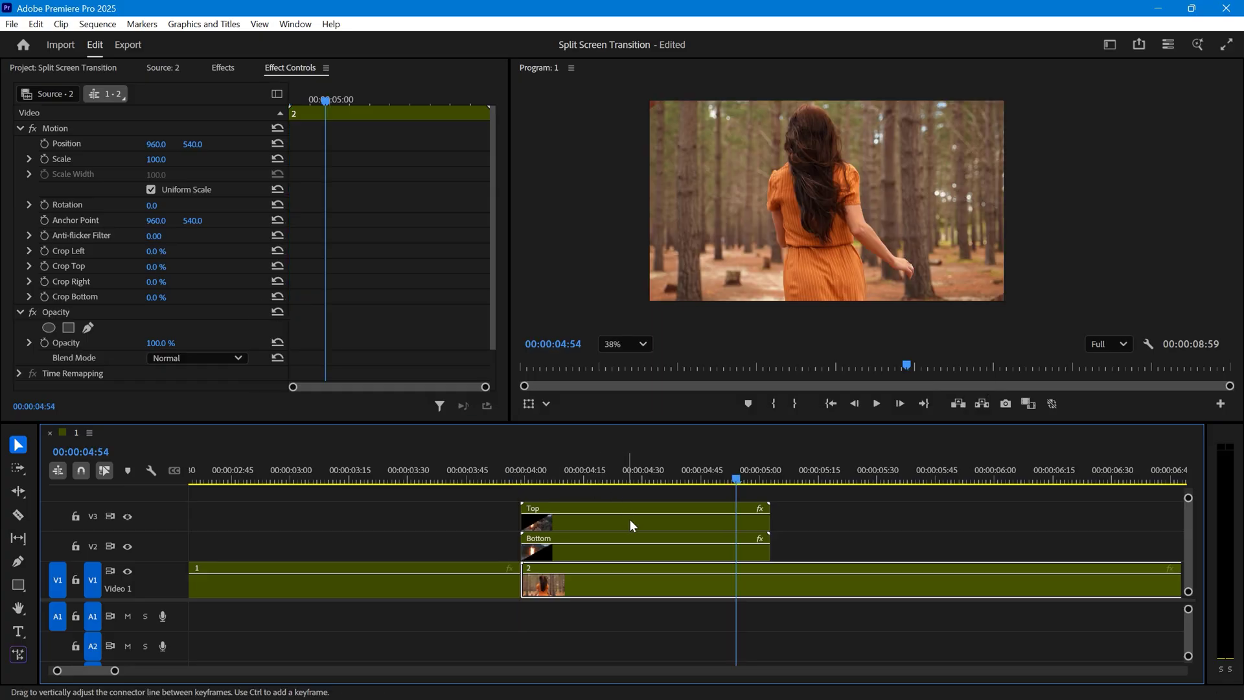
Step: Add a Position keyframe at 04:28 on Top and drag its velocity down to zero
click(629, 522)
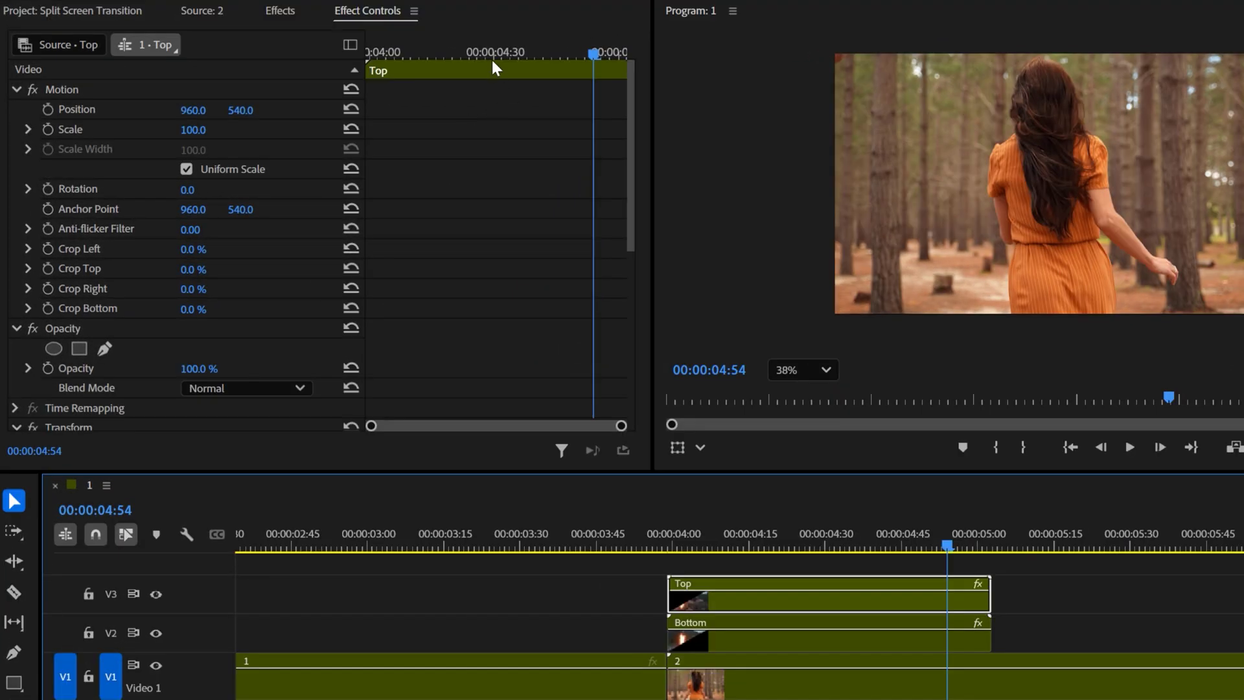
click(485, 53)
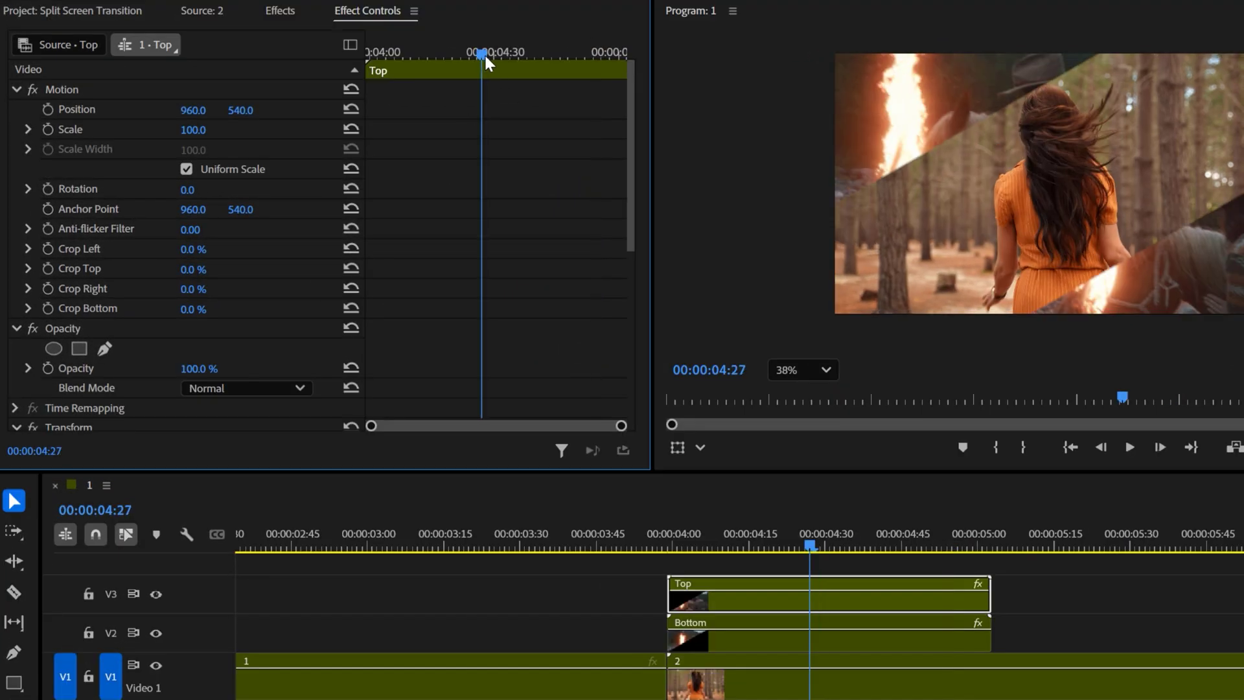
drag(632, 160, 644, 340)
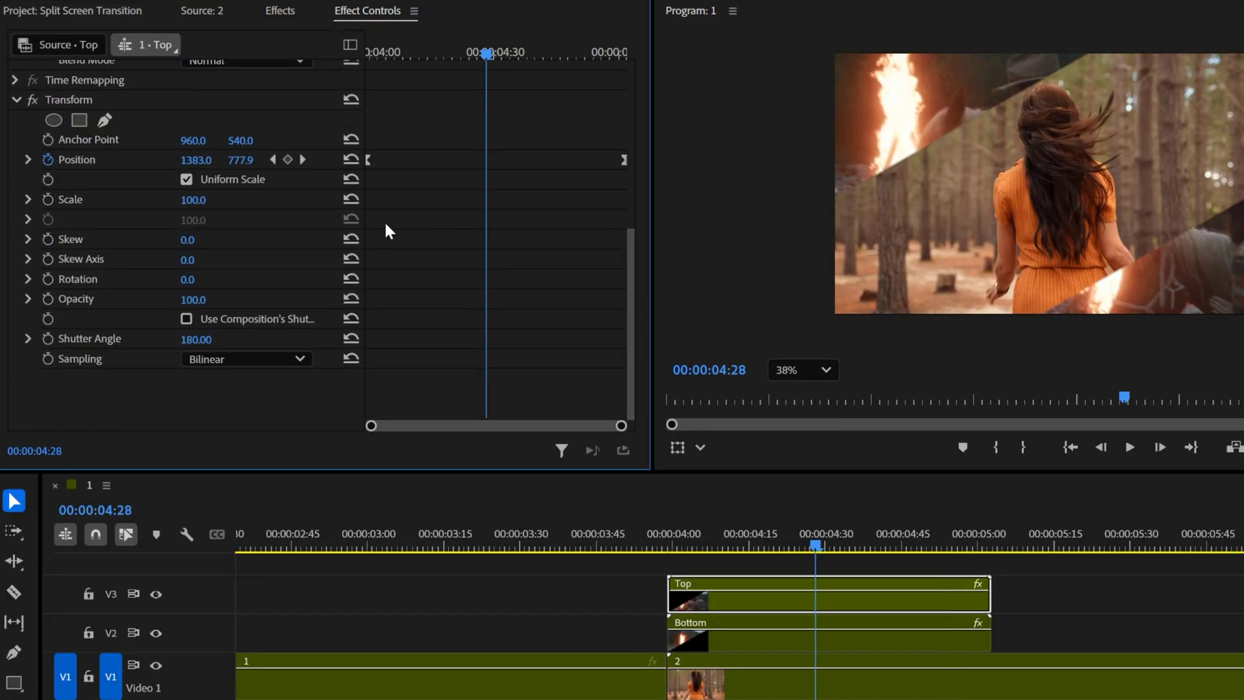
click(288, 161)
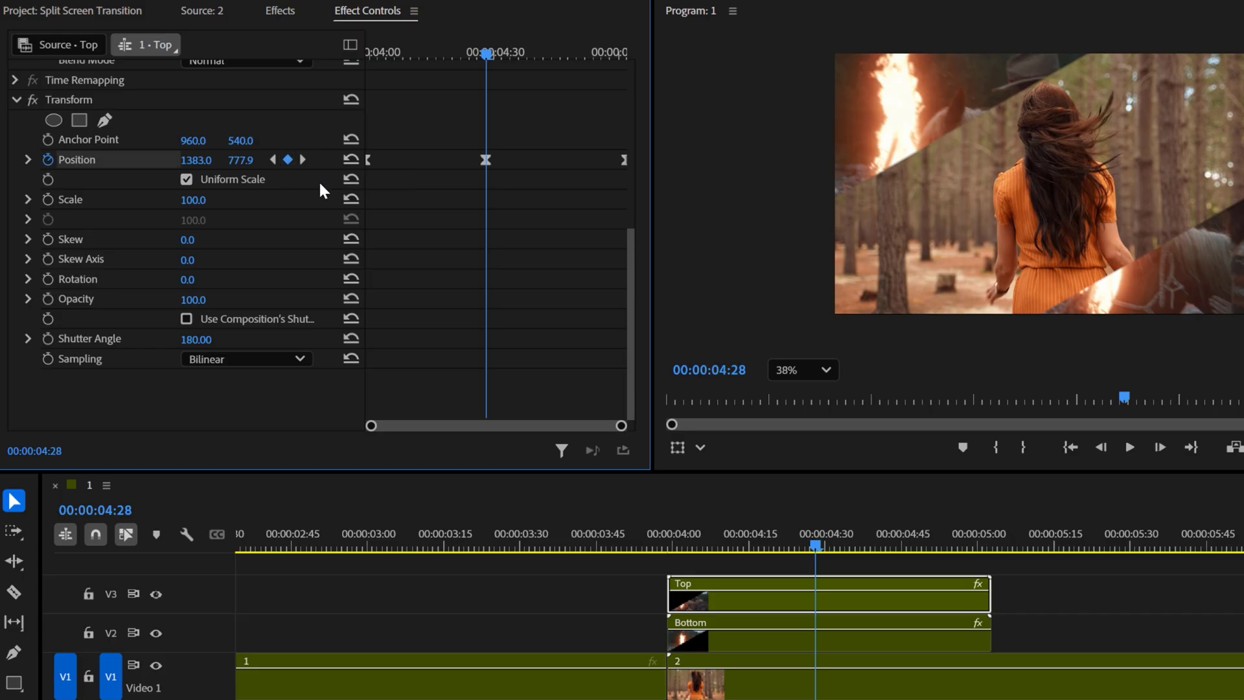
click(28, 159)
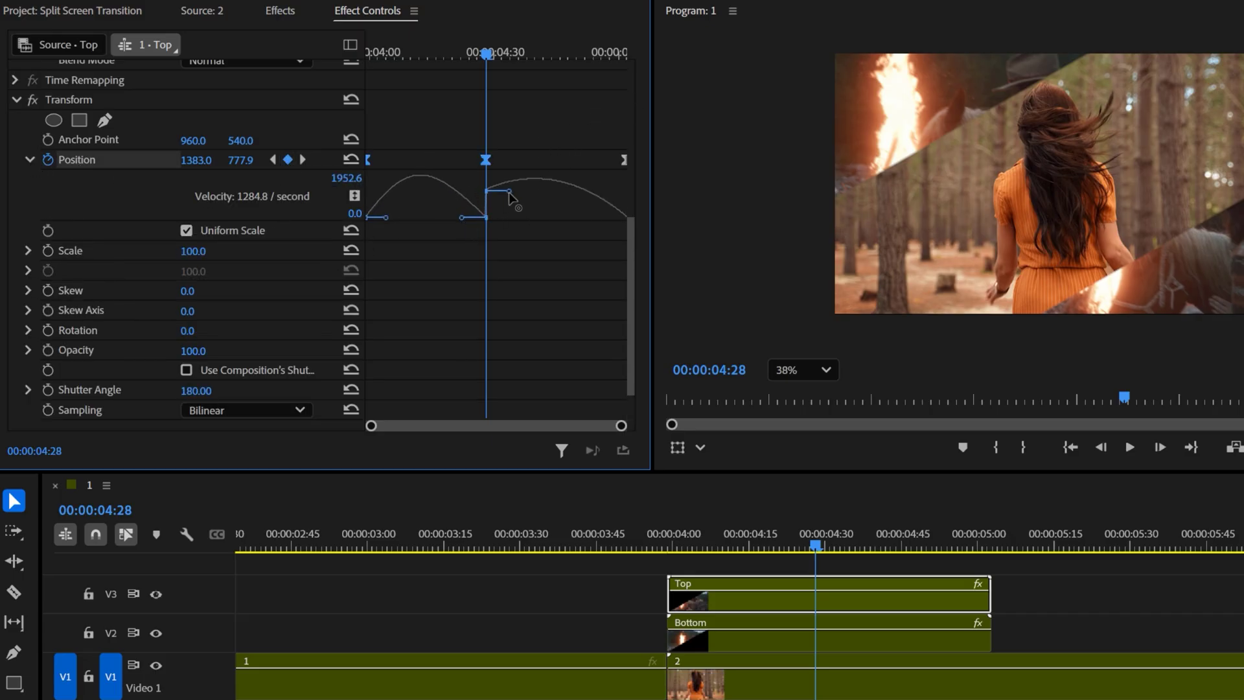
drag(508, 214, 519, 238)
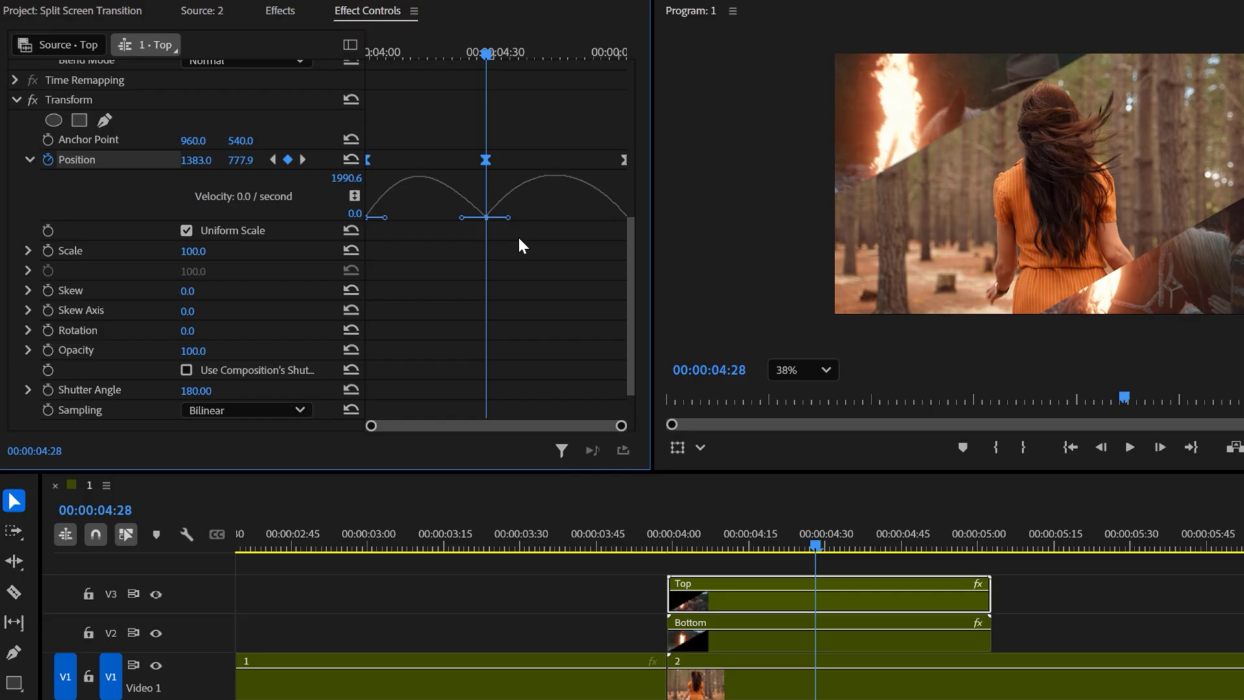
Step: Add a 04:28 Position keyframe on Bottom with its velocity dropped to zero, then preview
click(846, 641)
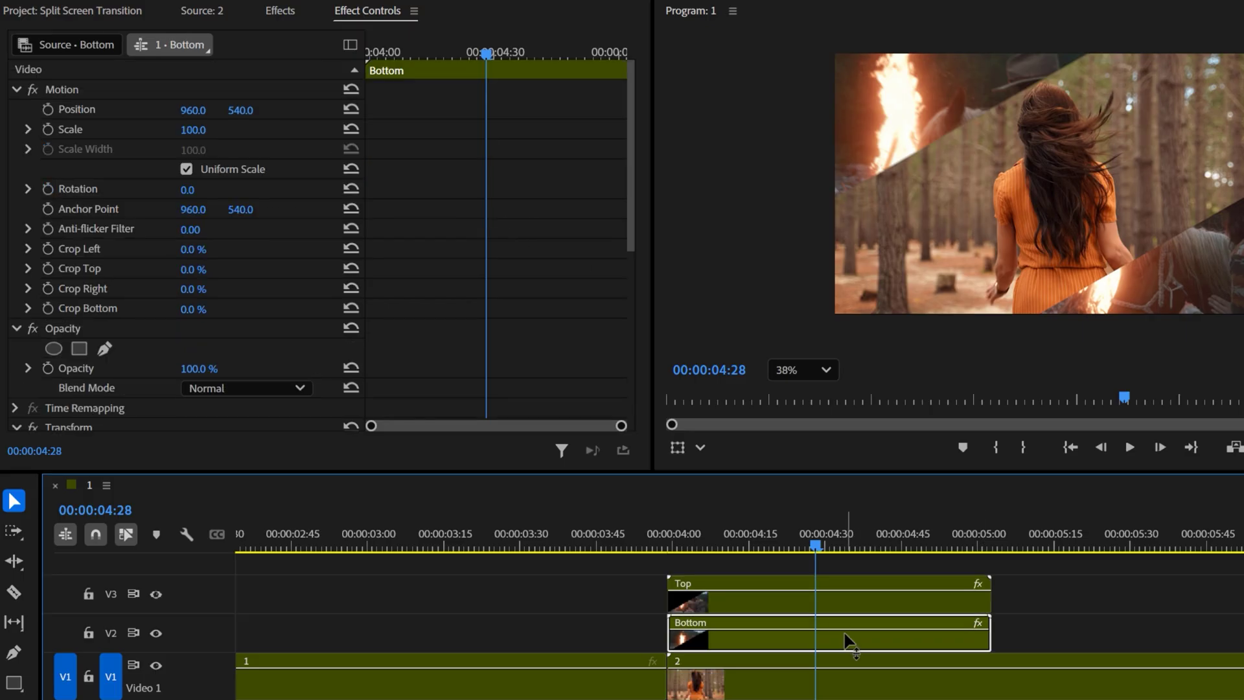
drag(628, 216, 648, 389)
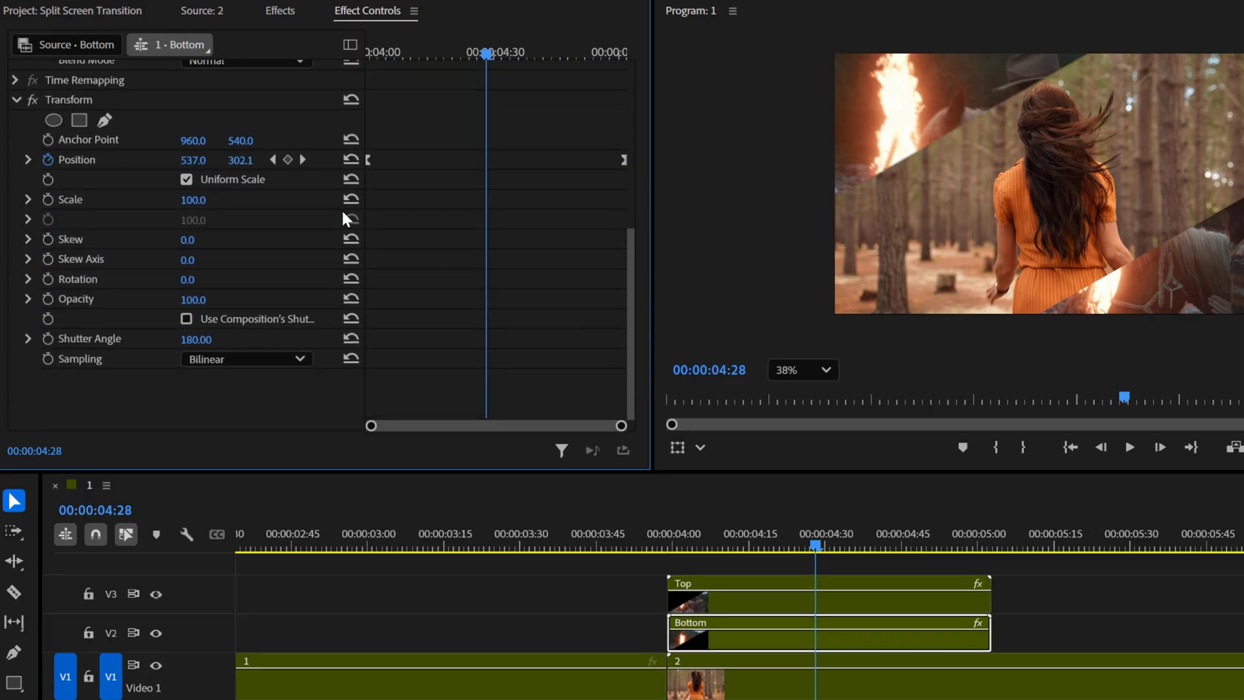
click(289, 161)
click(28, 159)
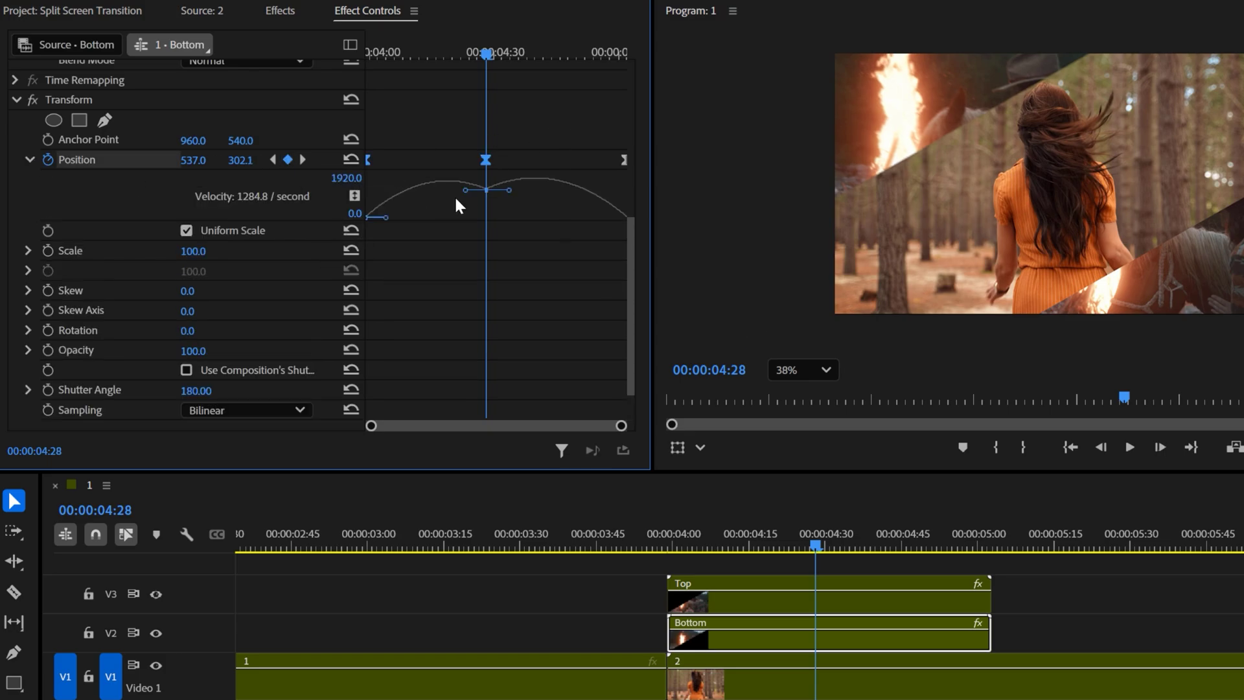
drag(465, 190, 464, 225)
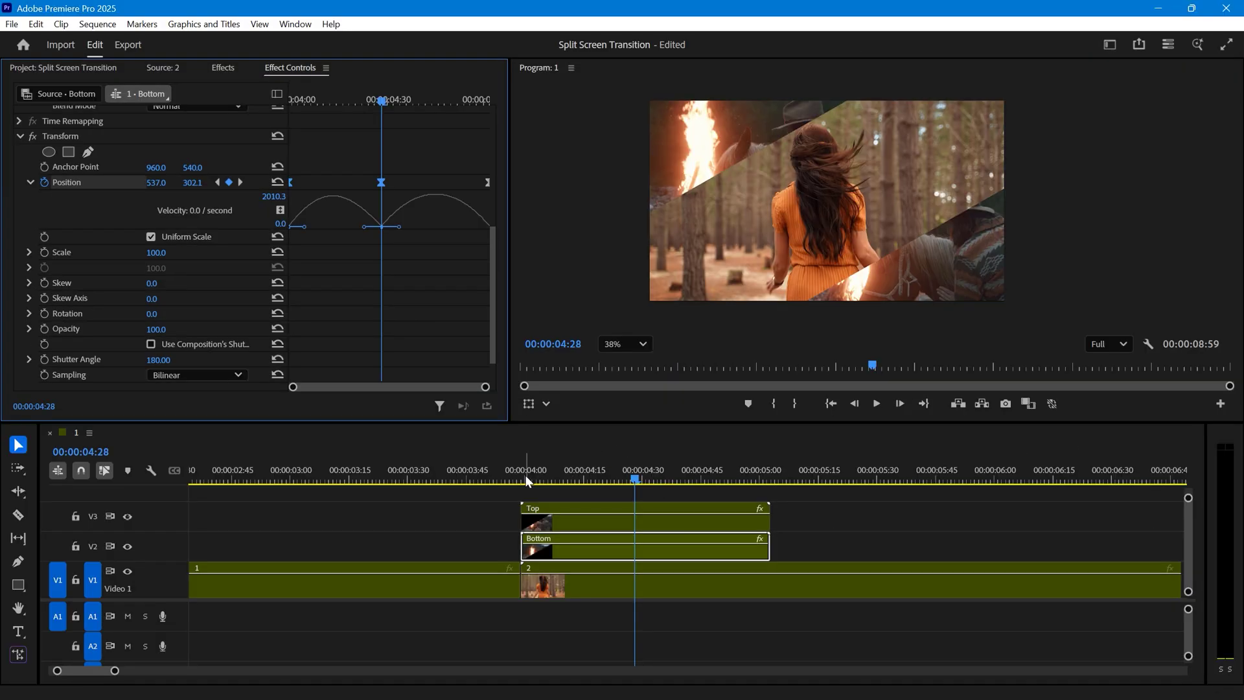
click(673, 541)
key(space)
click(524, 471)
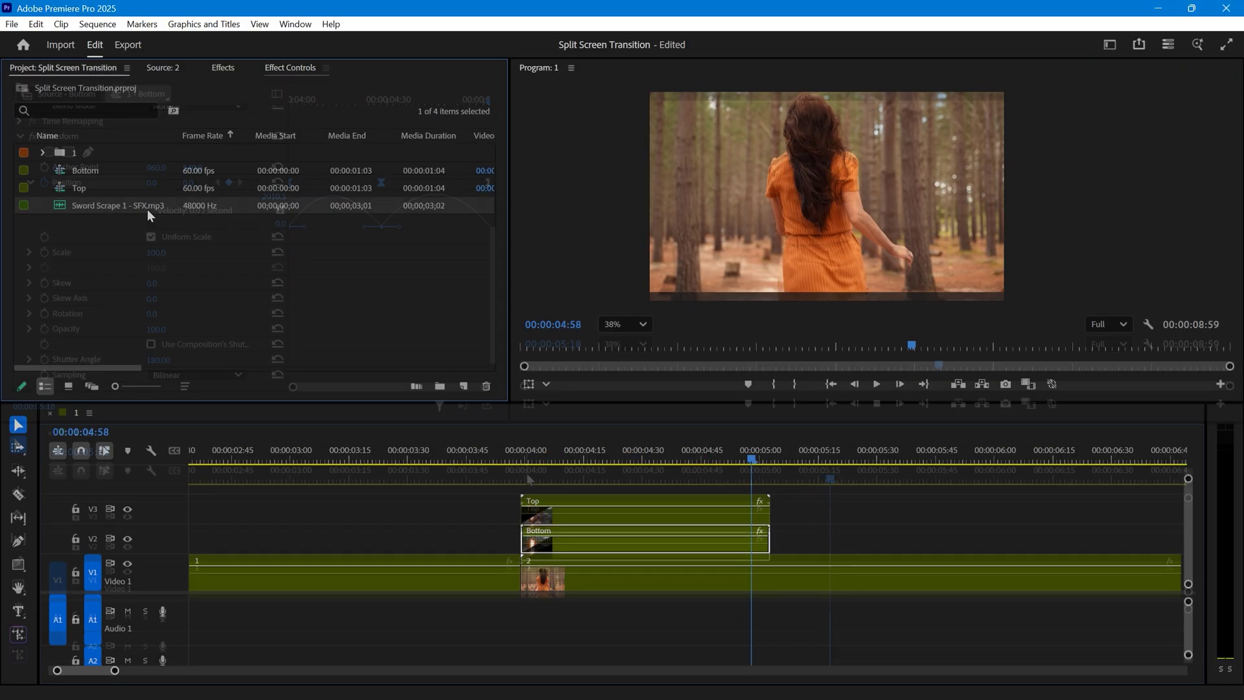
Step: Place Sword Scrape 1 - SFX.mp3 on Audio 1 and nudge it slightly later to match the break
drag(104, 204, 476, 619)
drag(582, 643, 594, 643)
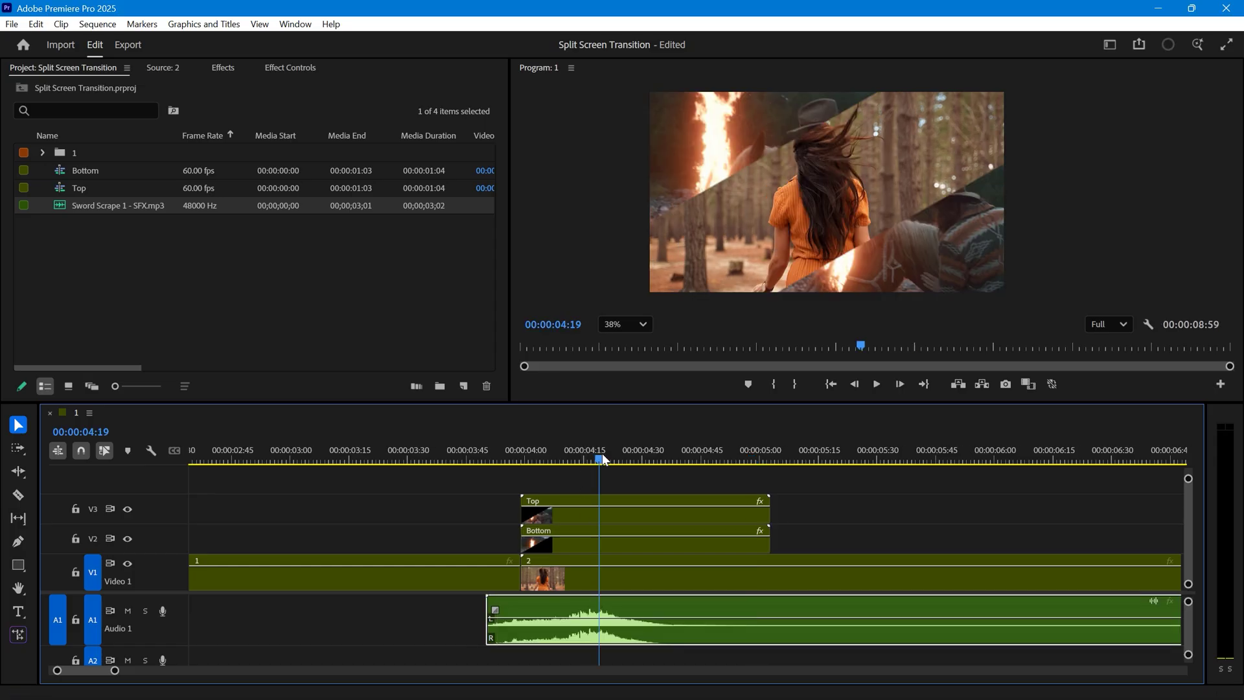